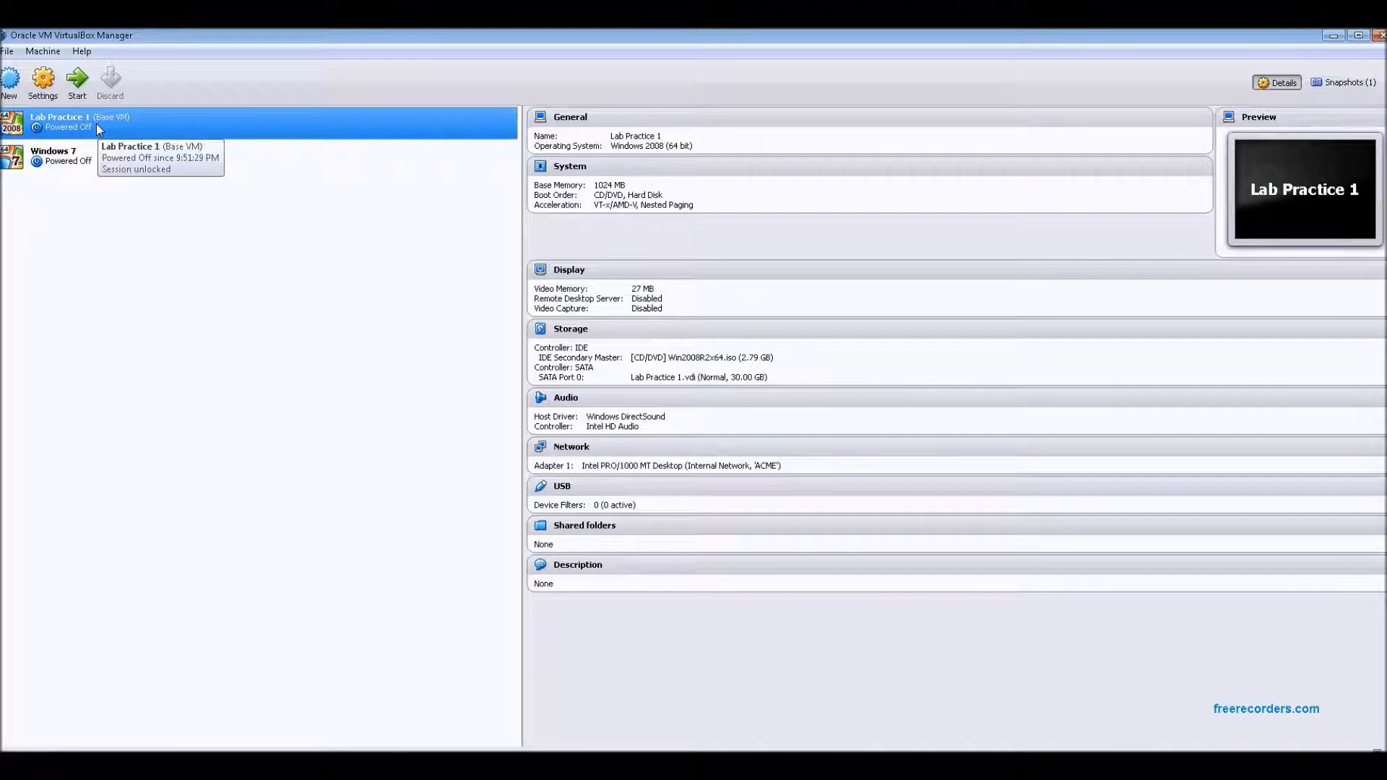
Start the Lab Practice 1 virtual machine and begin the Windows Server 2008 installation with English language settings
{"action": "left_click", "coordinate": [78, 81]}
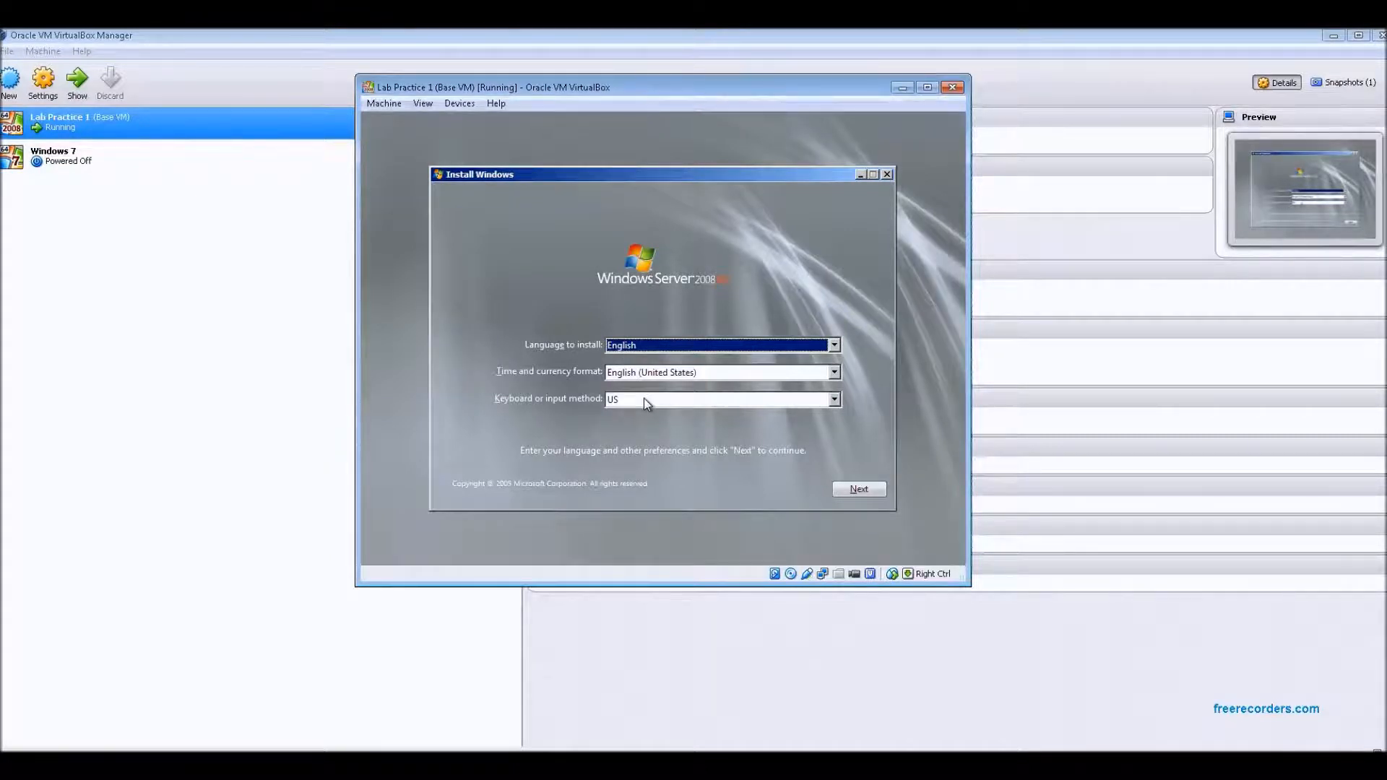
{"action": "left_click", "coordinate": [863, 488]}
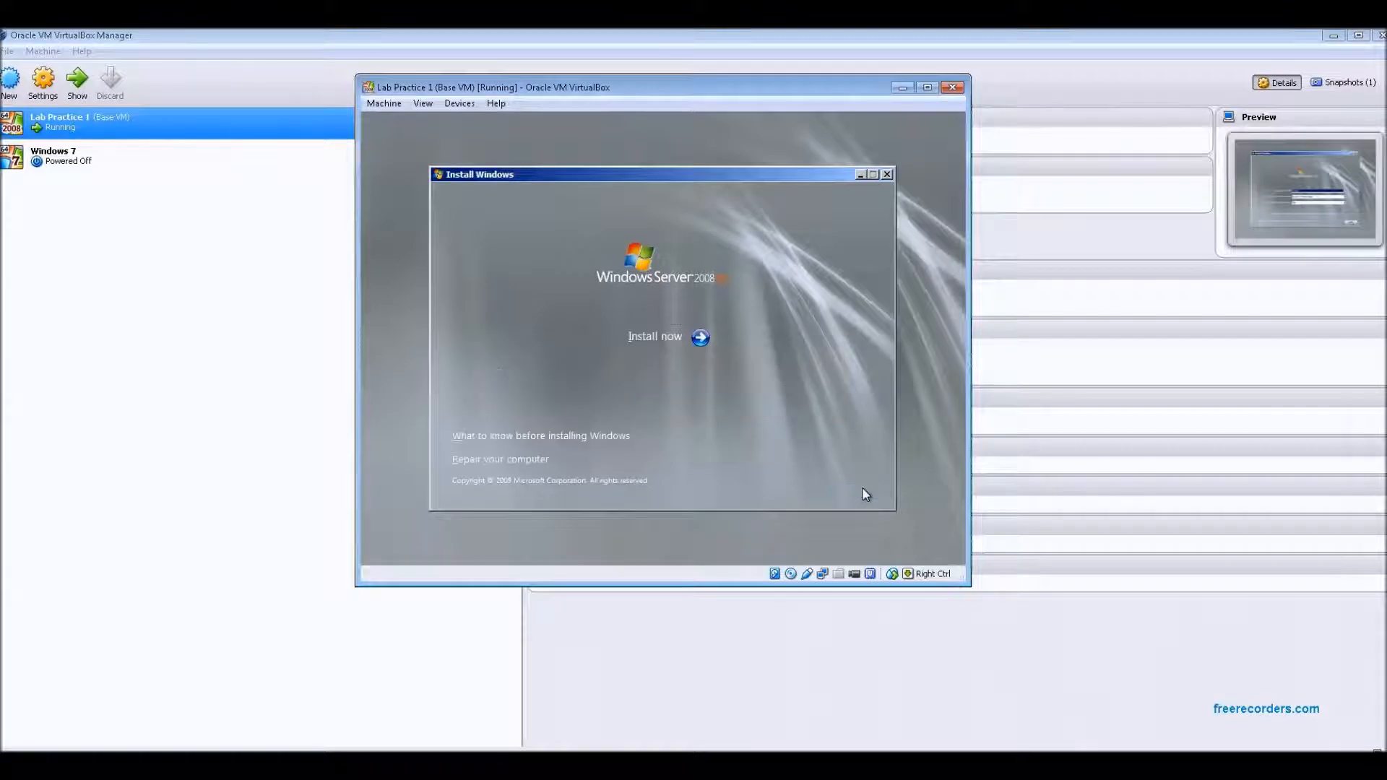
{"action": "left_click", "coordinate": [685, 338]}
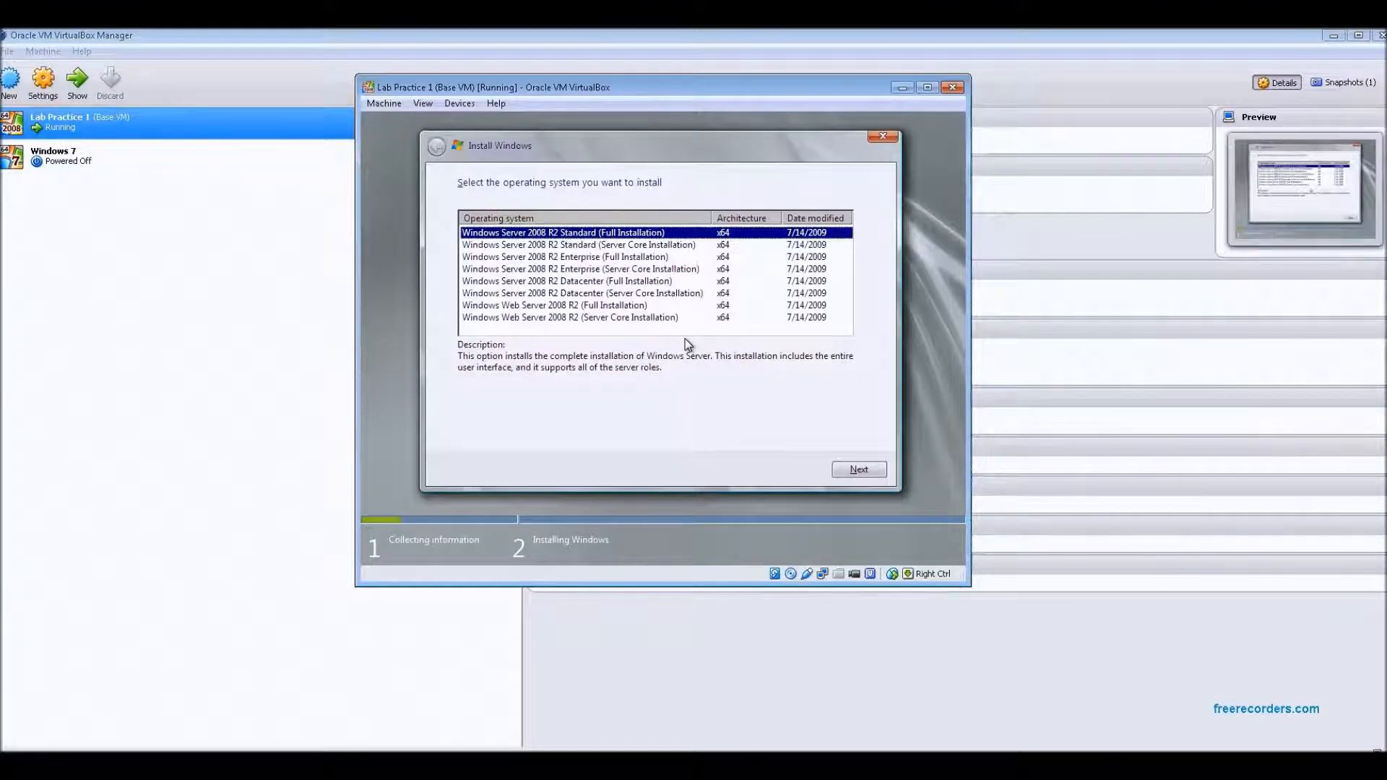
Choose Windows Server 2008 R2 Enterprise (Full Installation) and accept the license terms
{"action": "left_click", "coordinate": [579, 257]}
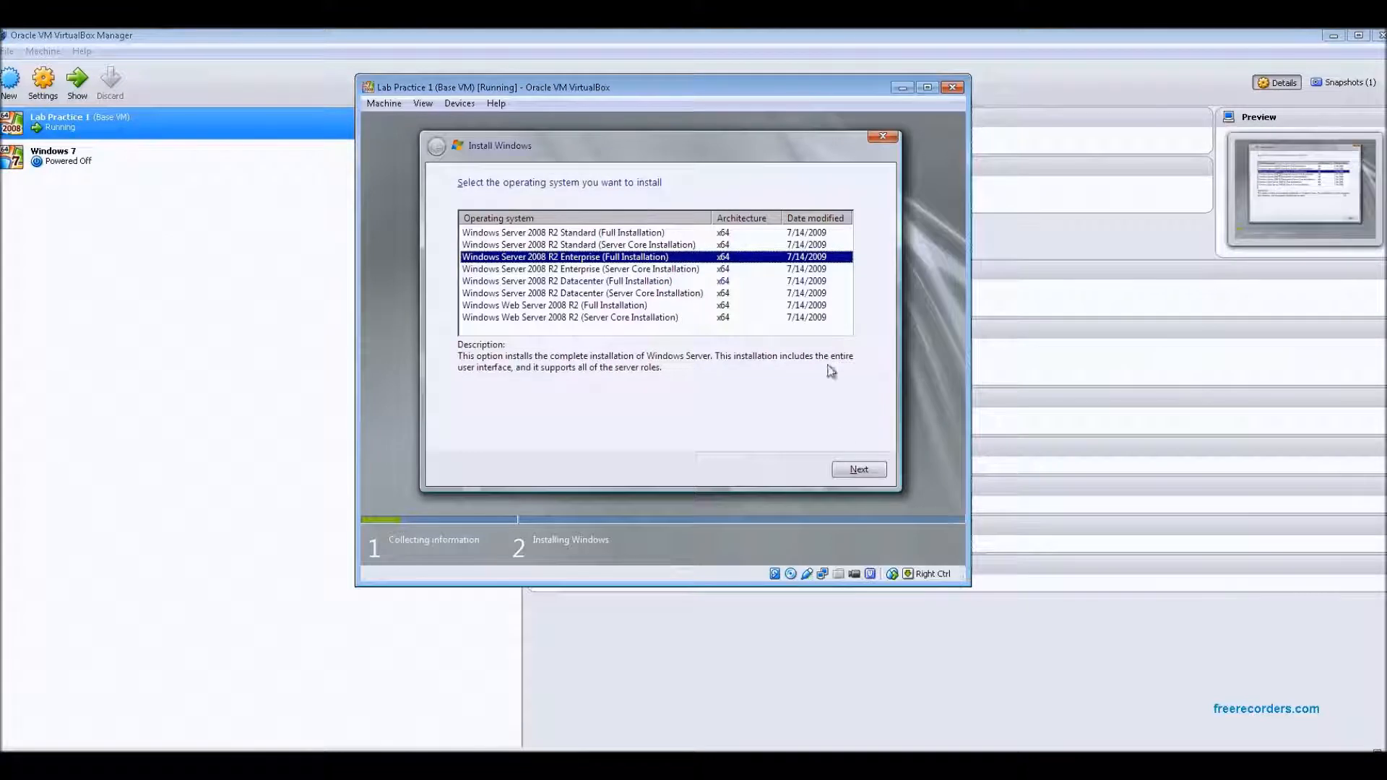
{"action": "left_click", "coordinate": [859, 470]}
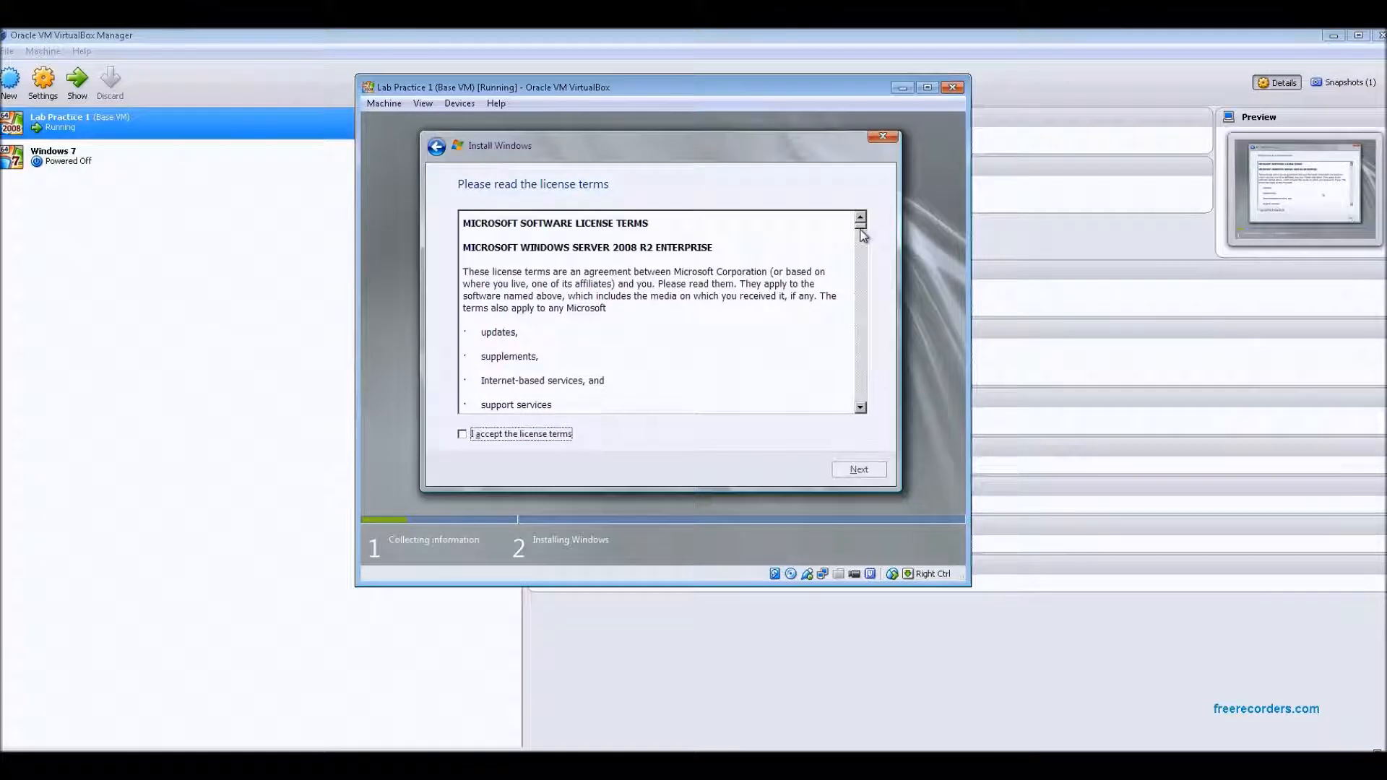
{"action": "left_click_drag", "start_coordinate": [860, 225], "coordinate": [863, 412]}
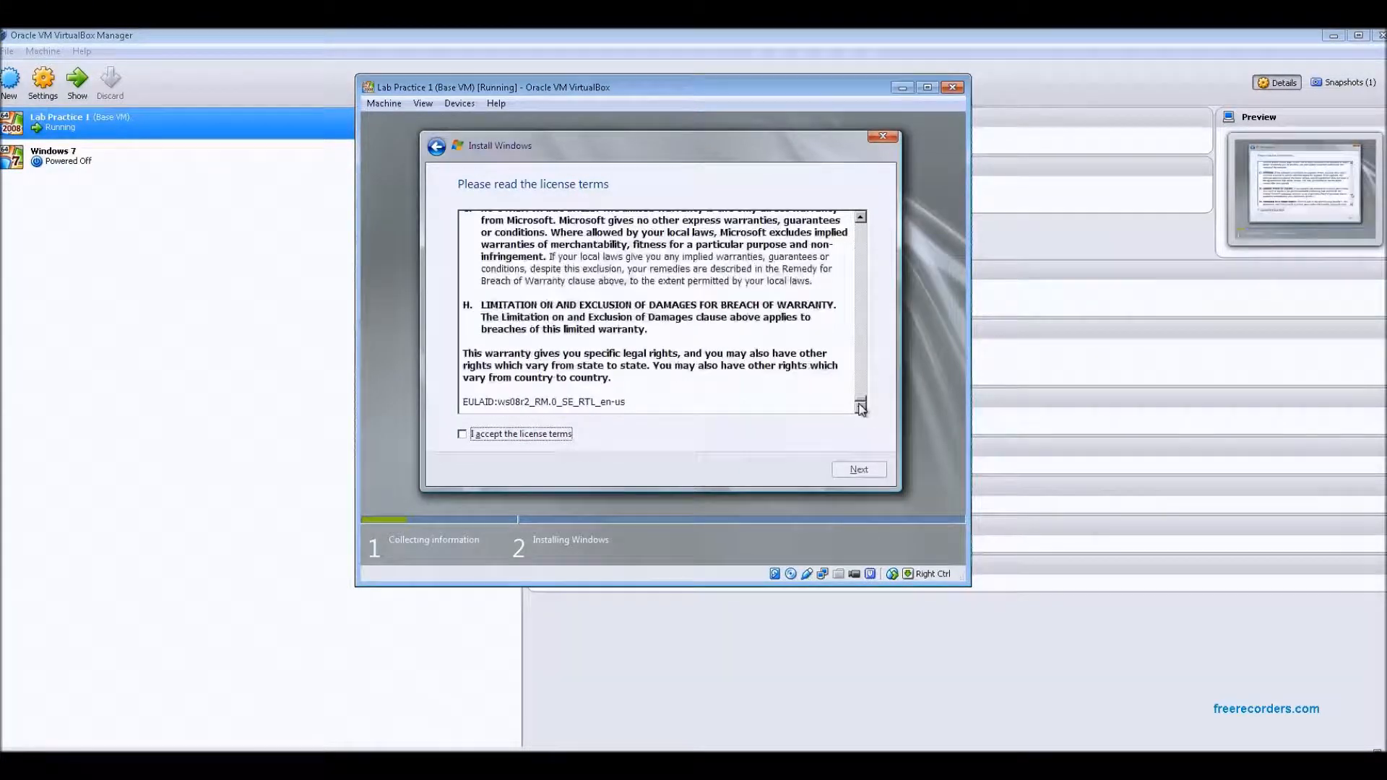
{"action": "left_click", "coordinate": [461, 433]}
{"action": "left_click", "coordinate": [857, 471]}
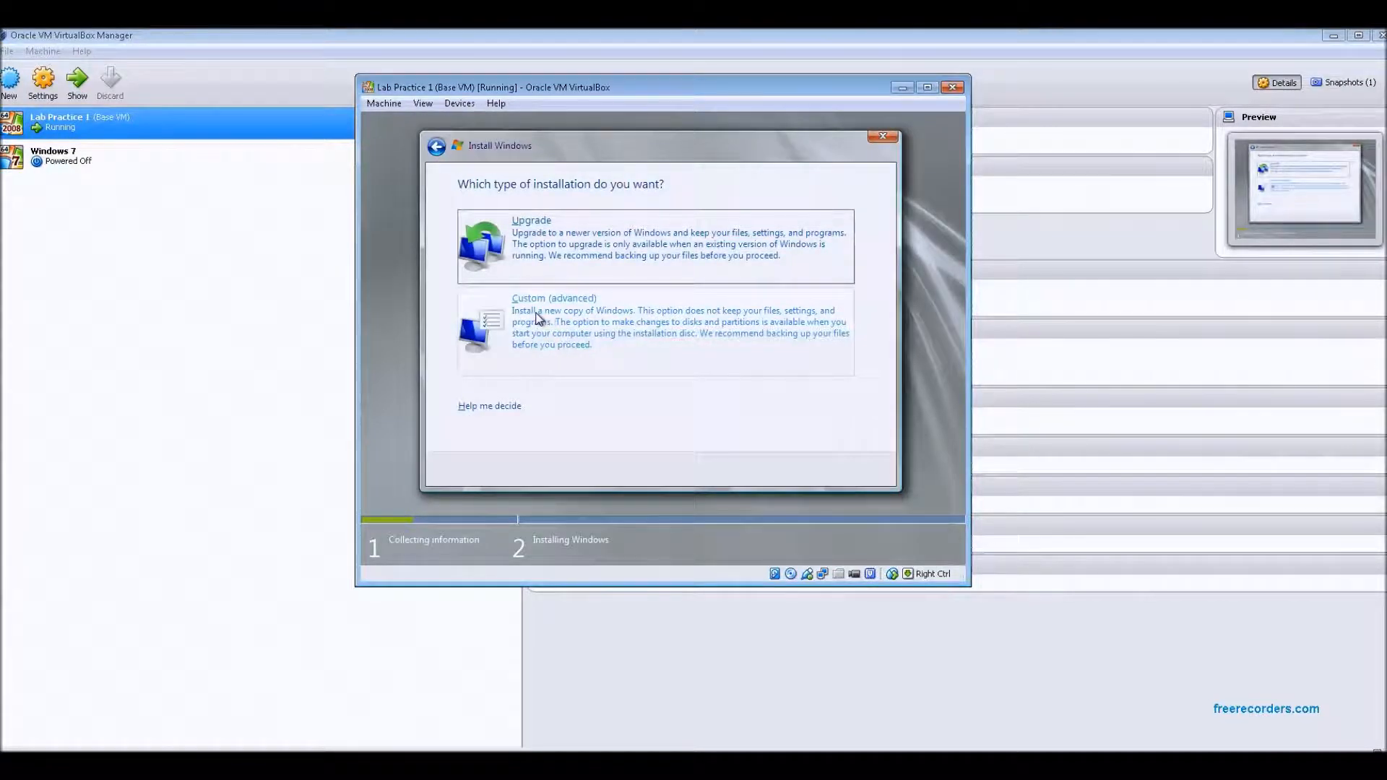
Choose a Custom (advanced) installation and install onto Disk 0 Unallocated Space
{"action": "left_click", "coordinate": [638, 322]}
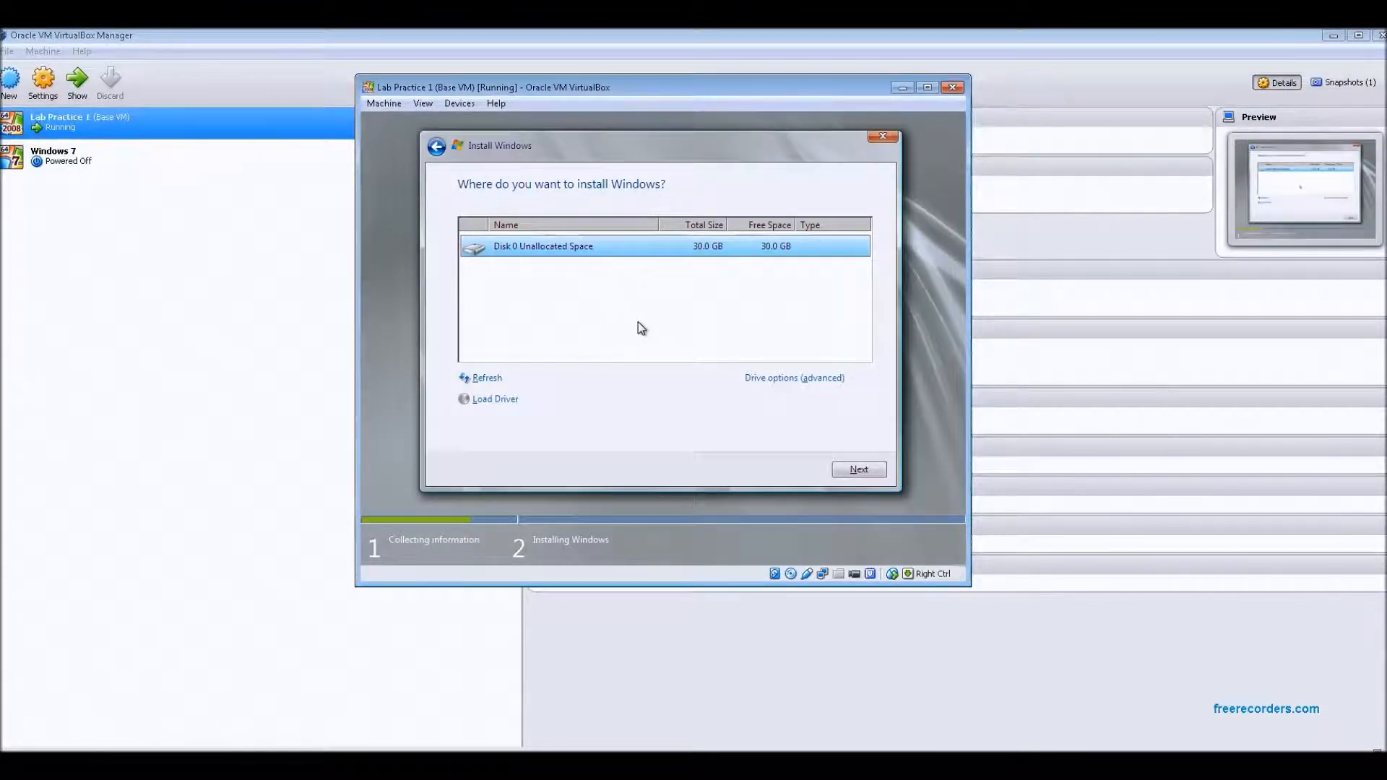
{"action": "left_click", "coordinate": [806, 378]}
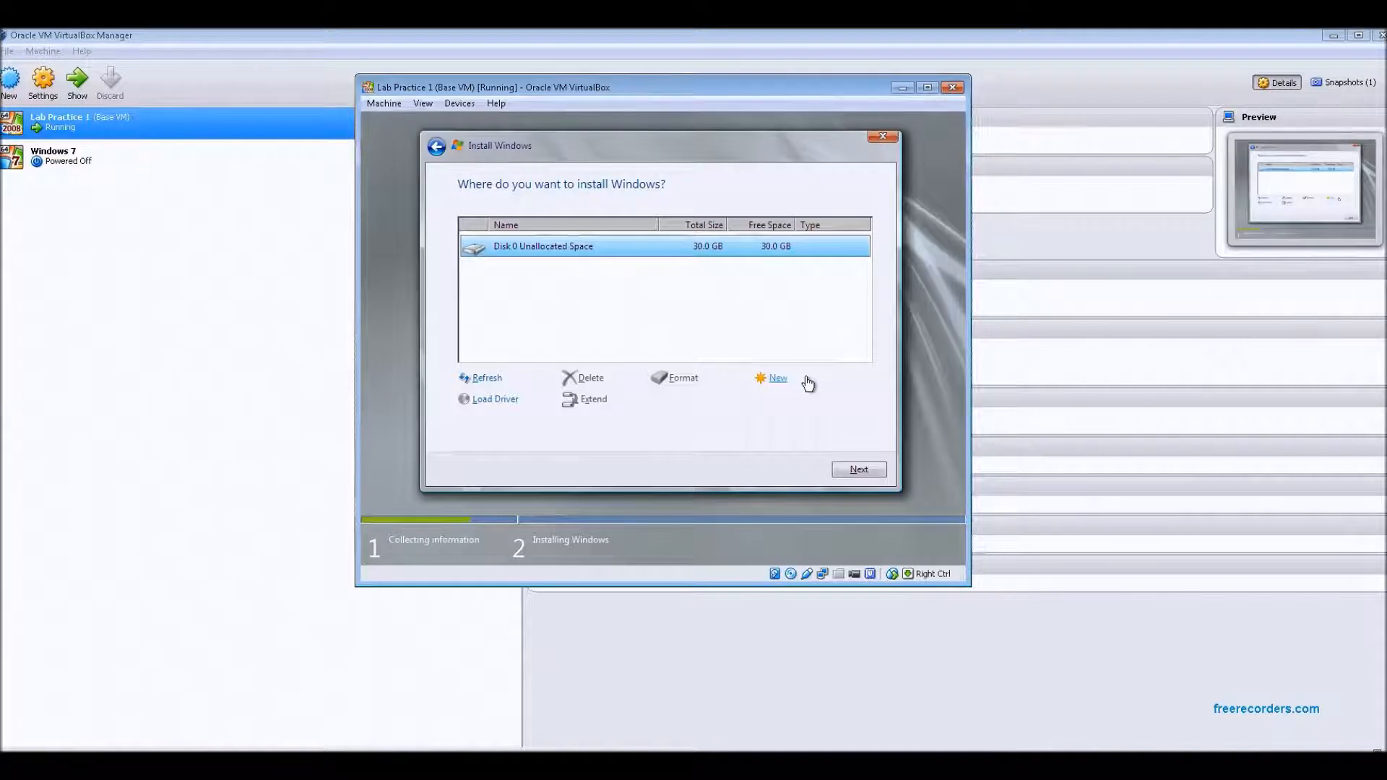
{"action": "left_click", "coordinate": [862, 473]}
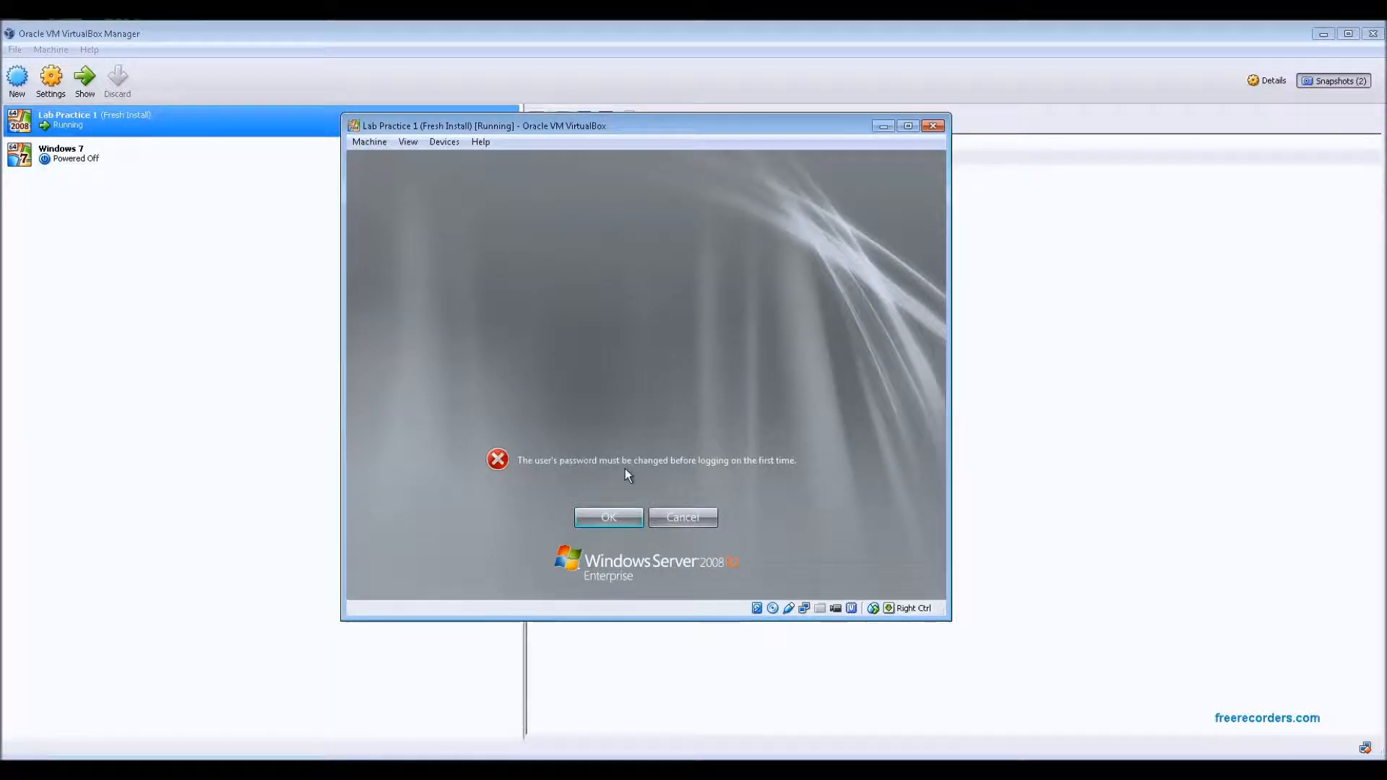
Set a new Administrator password at first logon by entering and confirming the password
{"action": "left_click", "coordinate": [603, 522]}
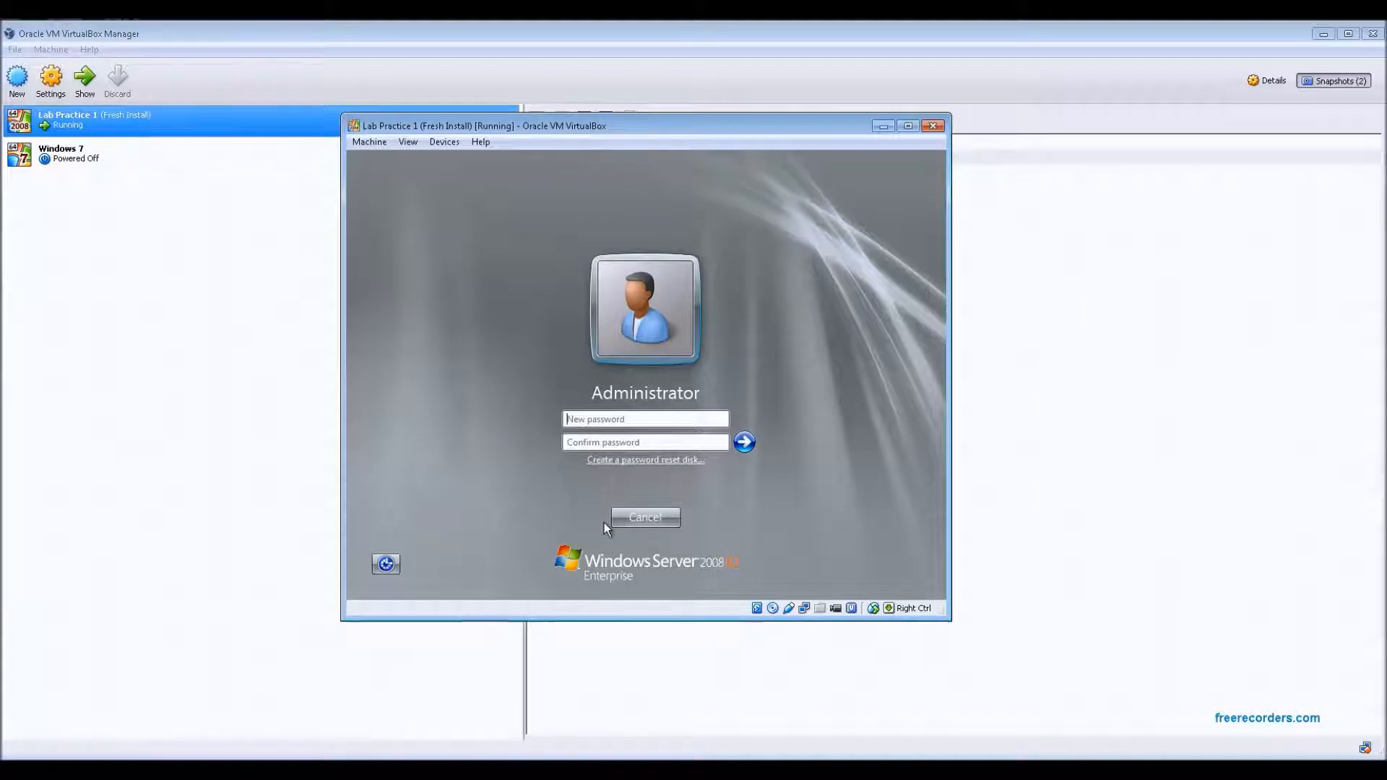
{"action": "type", "text": "P@ssw0rd1"}
{"action": "key", "text": "Tab"}
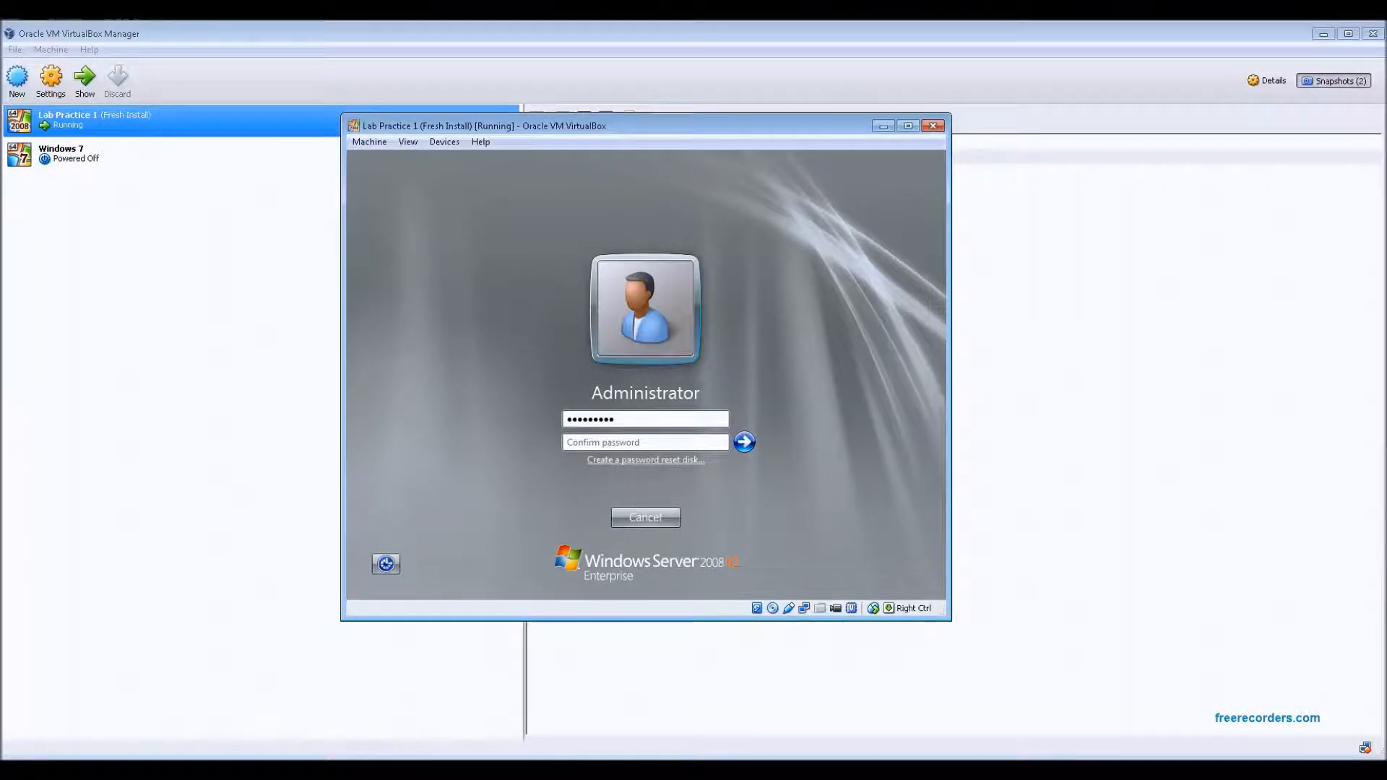
{"action": "type", "text": "P@ssw0r"}
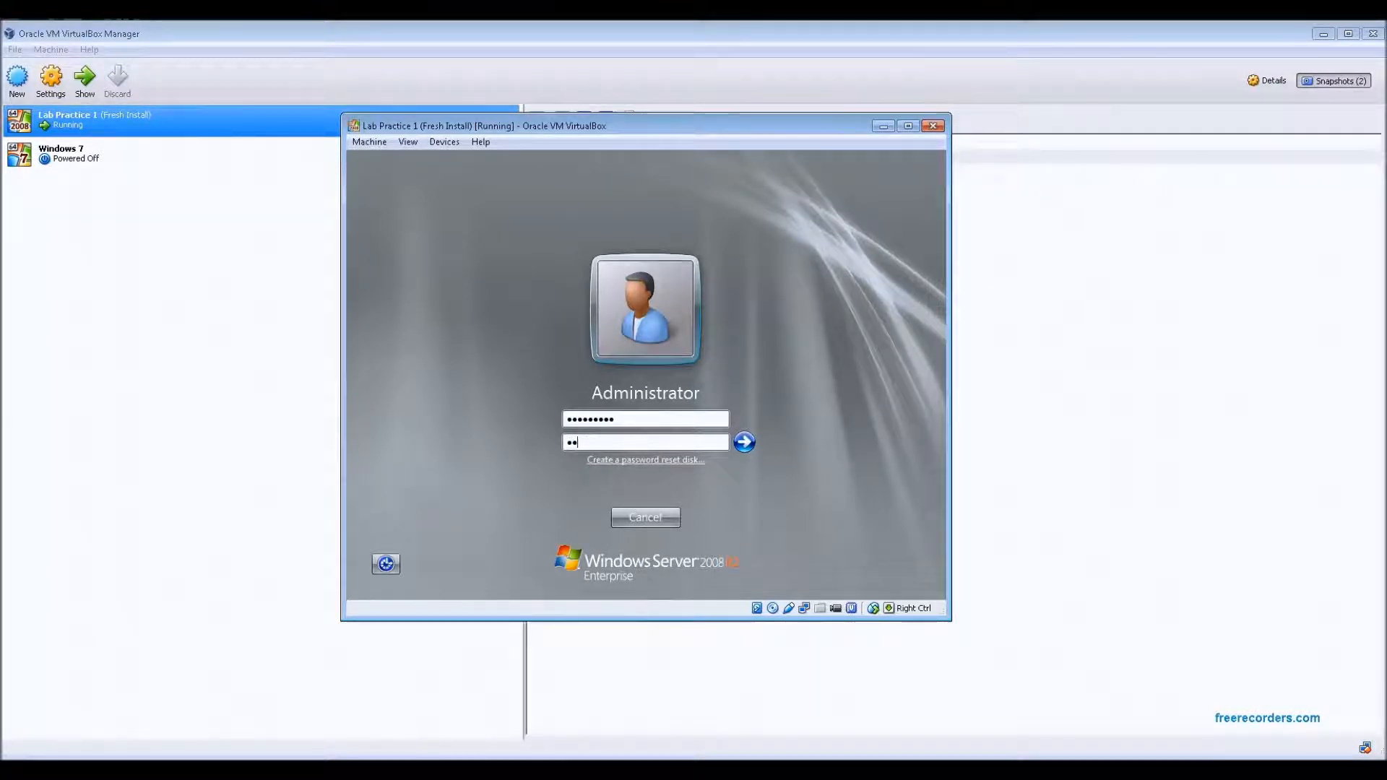
{"action": "type", "text": "d!1"}
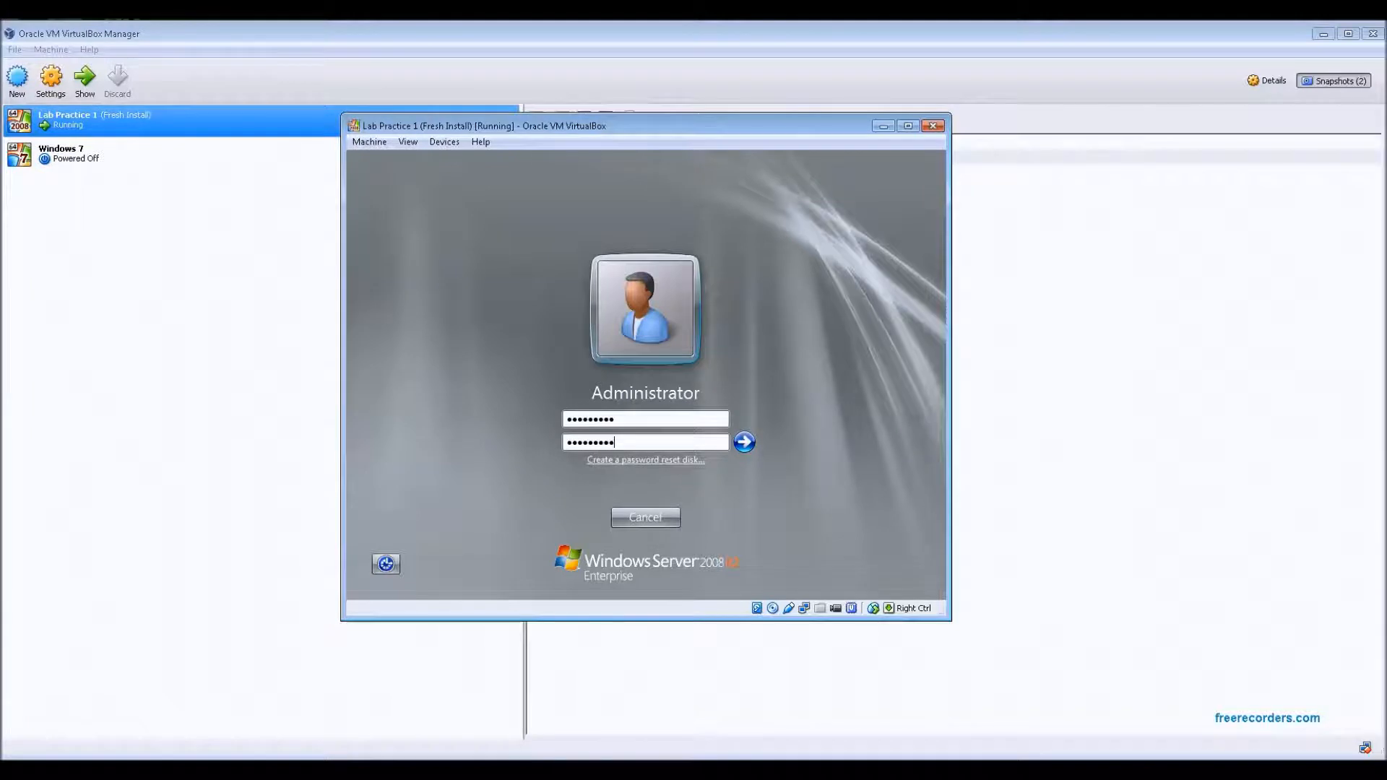
{"action": "left_click", "coordinate": [744, 442]}
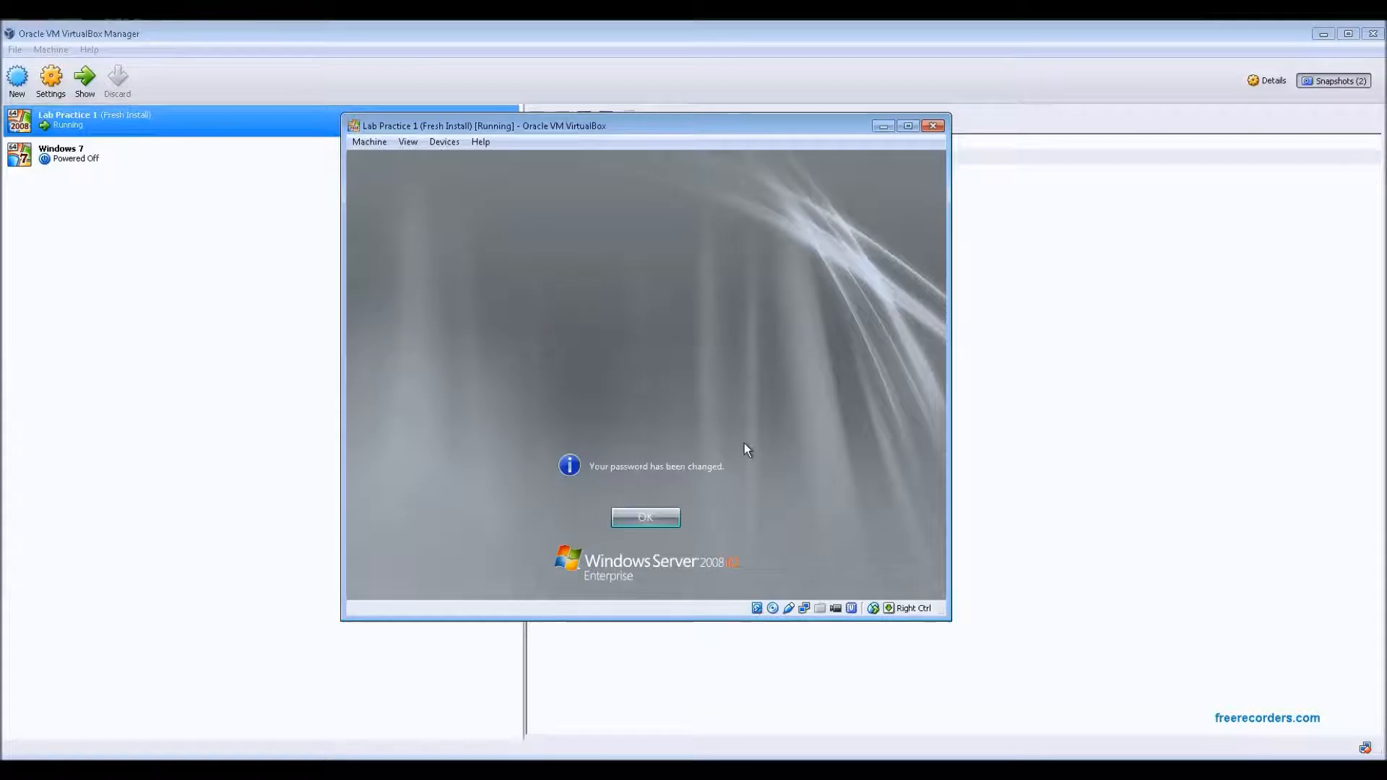
{"action": "left_click", "coordinate": [653, 518]}
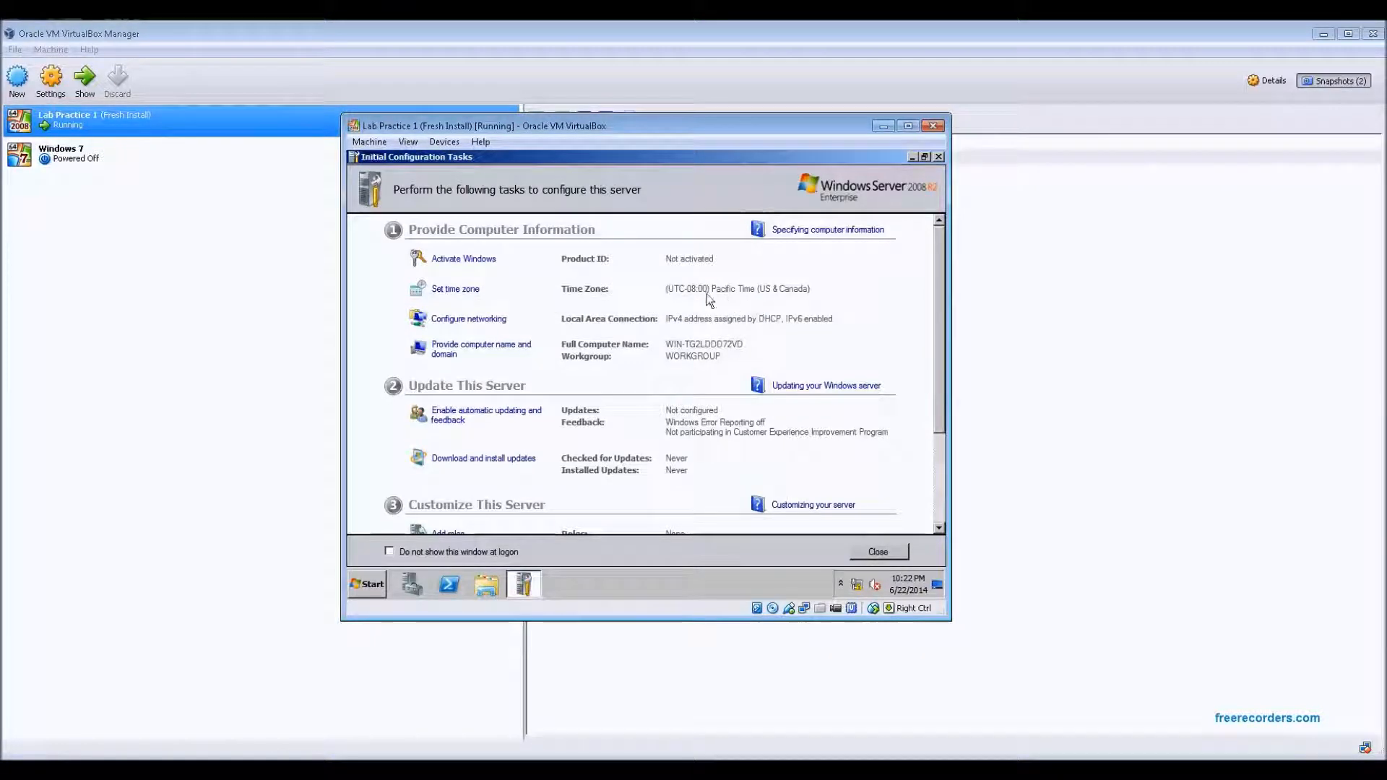
Set the server's time zone to (UTC-06:00) Central Time (US & Canada)
{"action": "left_click", "coordinate": [453, 289]}
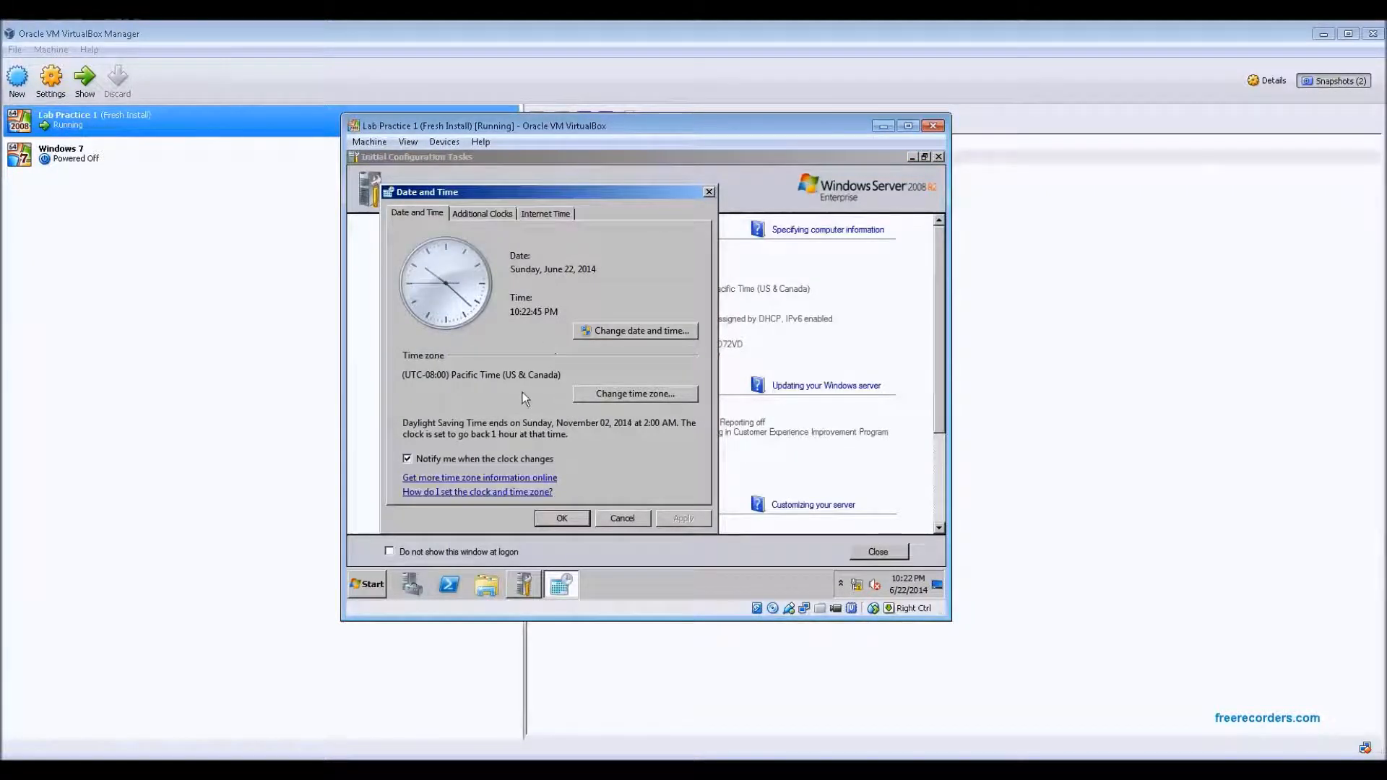
{"action": "left_click", "coordinate": [626, 393]}
{"action": "left_click", "coordinate": [557, 267]}
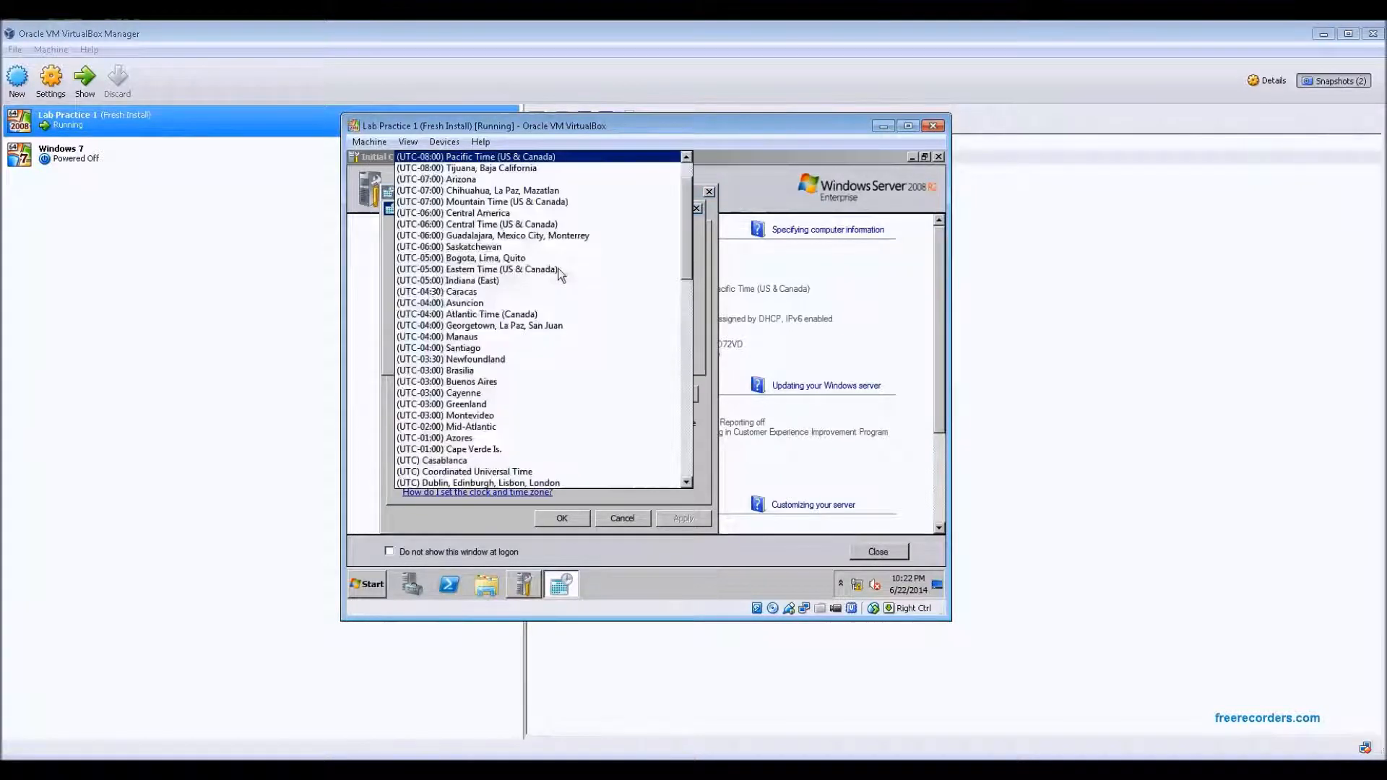
{"action": "left_click", "coordinate": [487, 224]}
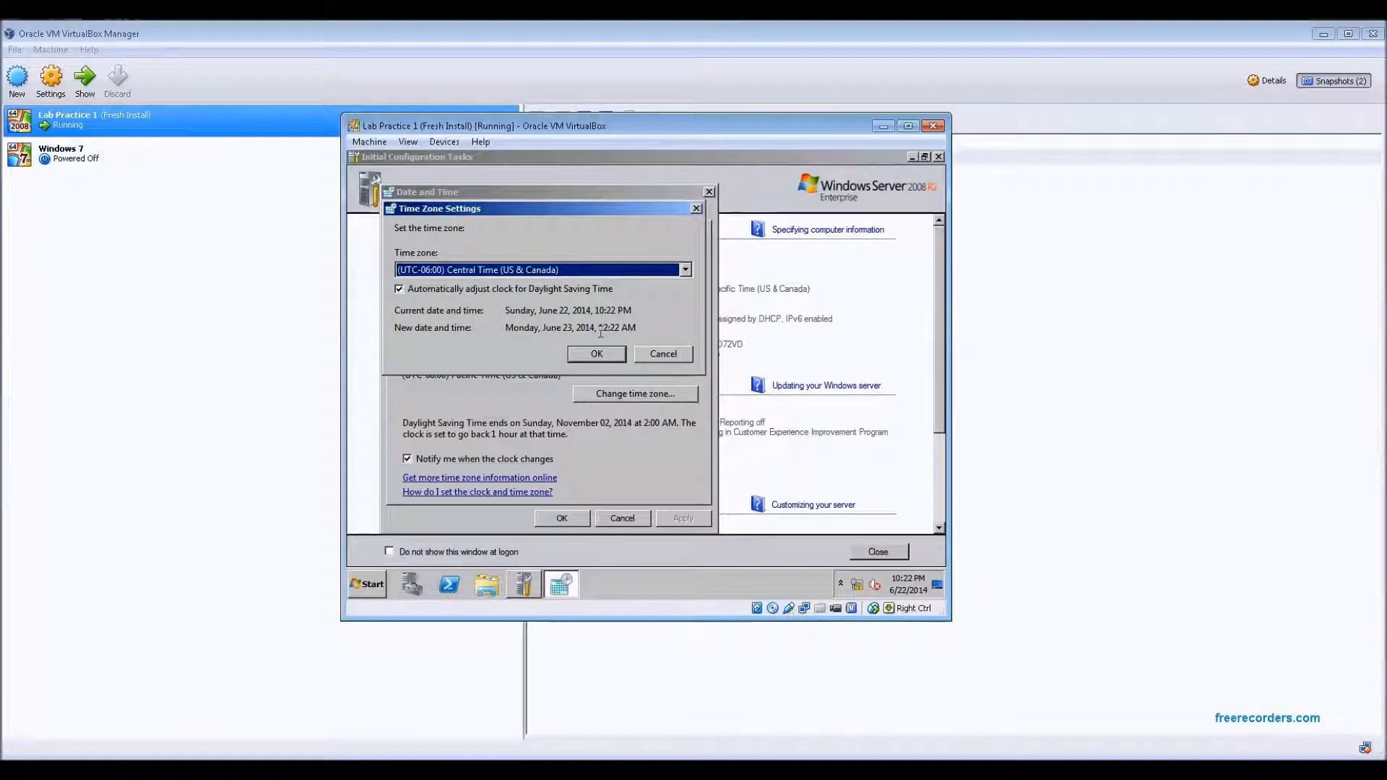
{"action": "left_click_drag", "start_coordinate": [598, 327], "coordinate": [639, 329]}
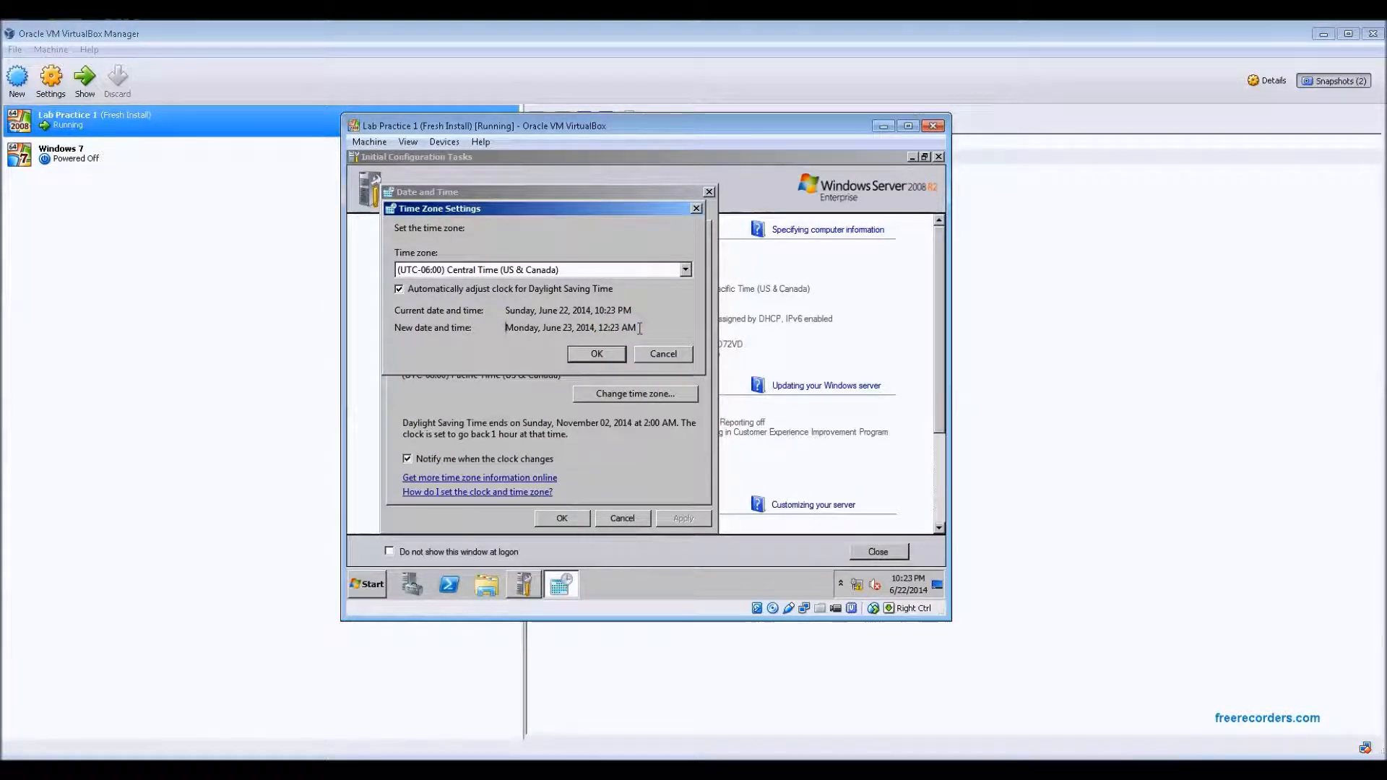
{"action": "left_click", "coordinate": [596, 354]}
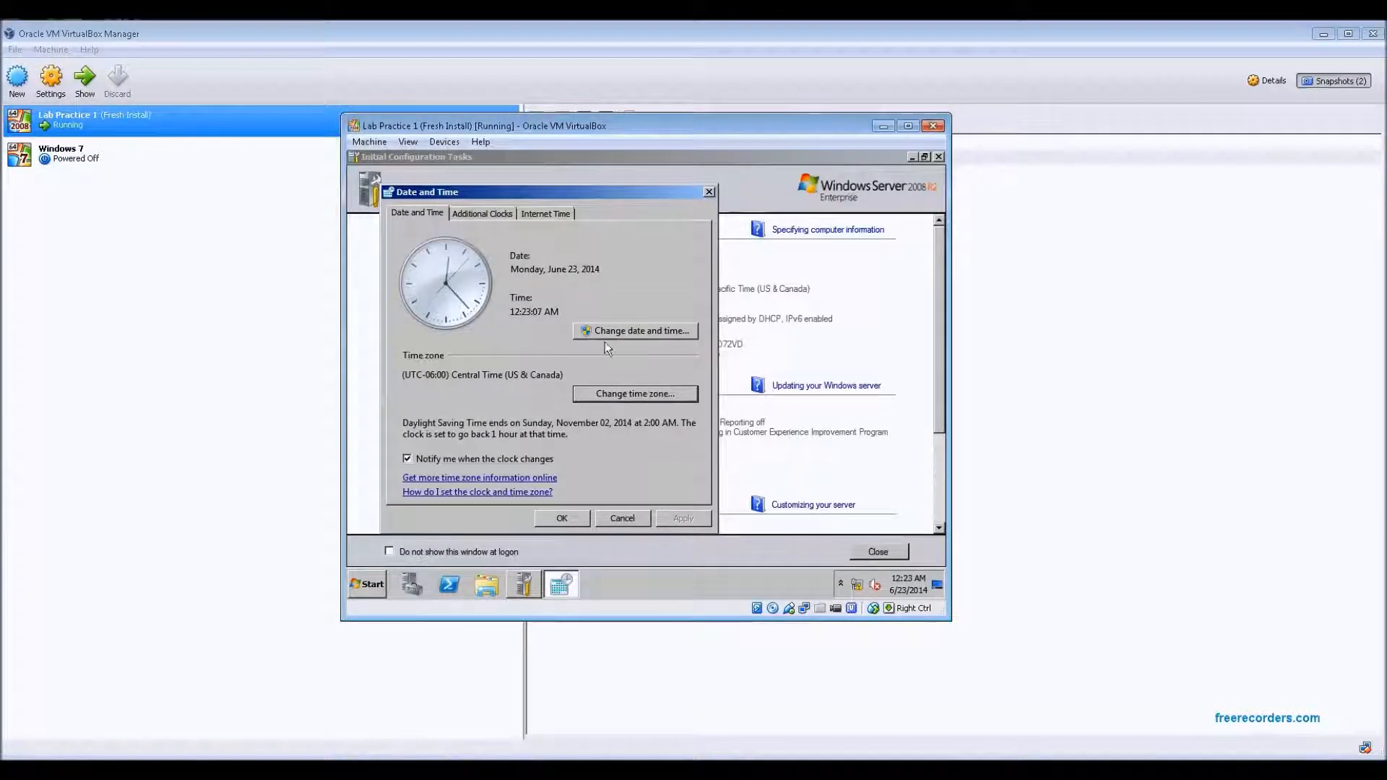
Change the system time to 7:23 PM and close the Date and Time settings
{"action": "left_click", "coordinate": [640, 334]}
{"action": "left_click", "coordinate": [567, 378]}
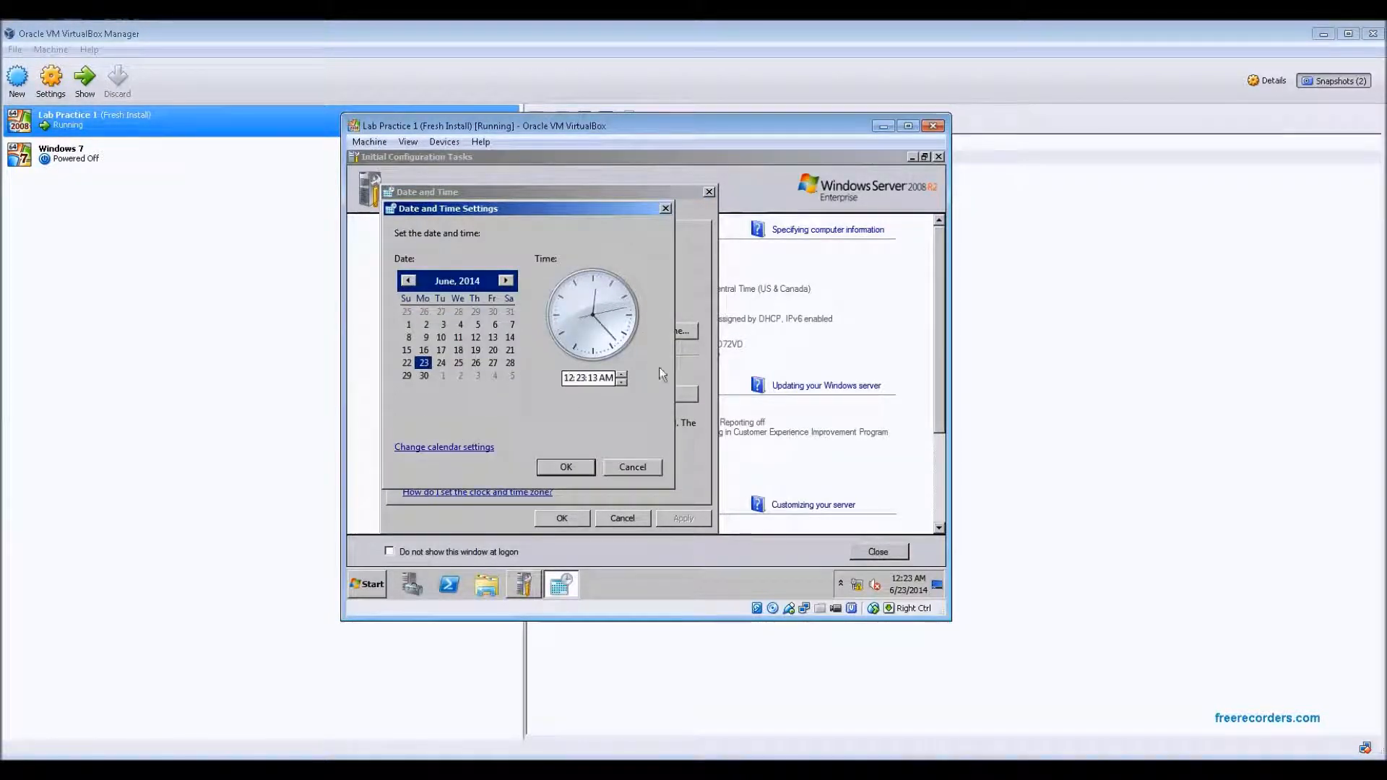
{"action": "left_click", "coordinate": [568, 378]}
{"action": "type", "text": "7"}
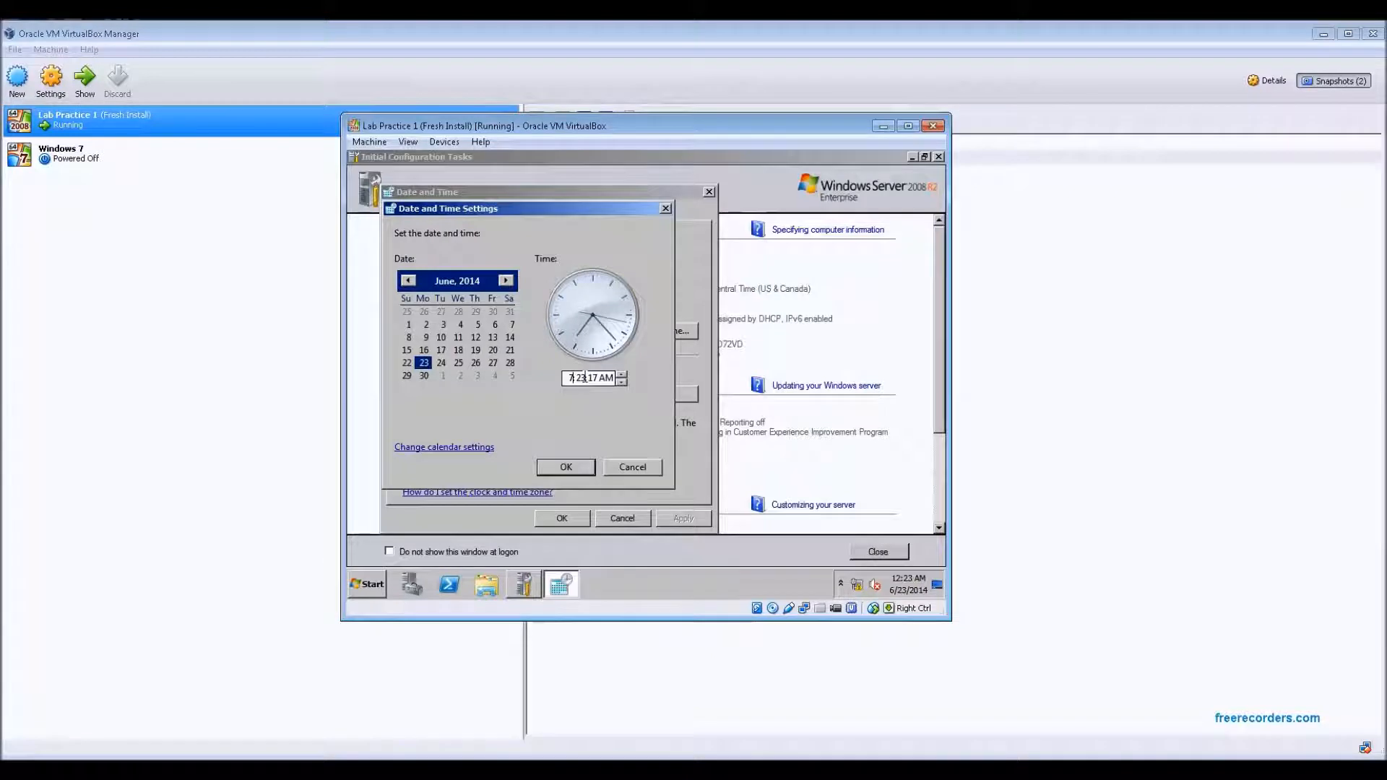
{"action": "left_click", "coordinate": [606, 378]}
{"action": "left_click", "coordinate": [622, 374]}
{"action": "left_click", "coordinate": [569, 468]}
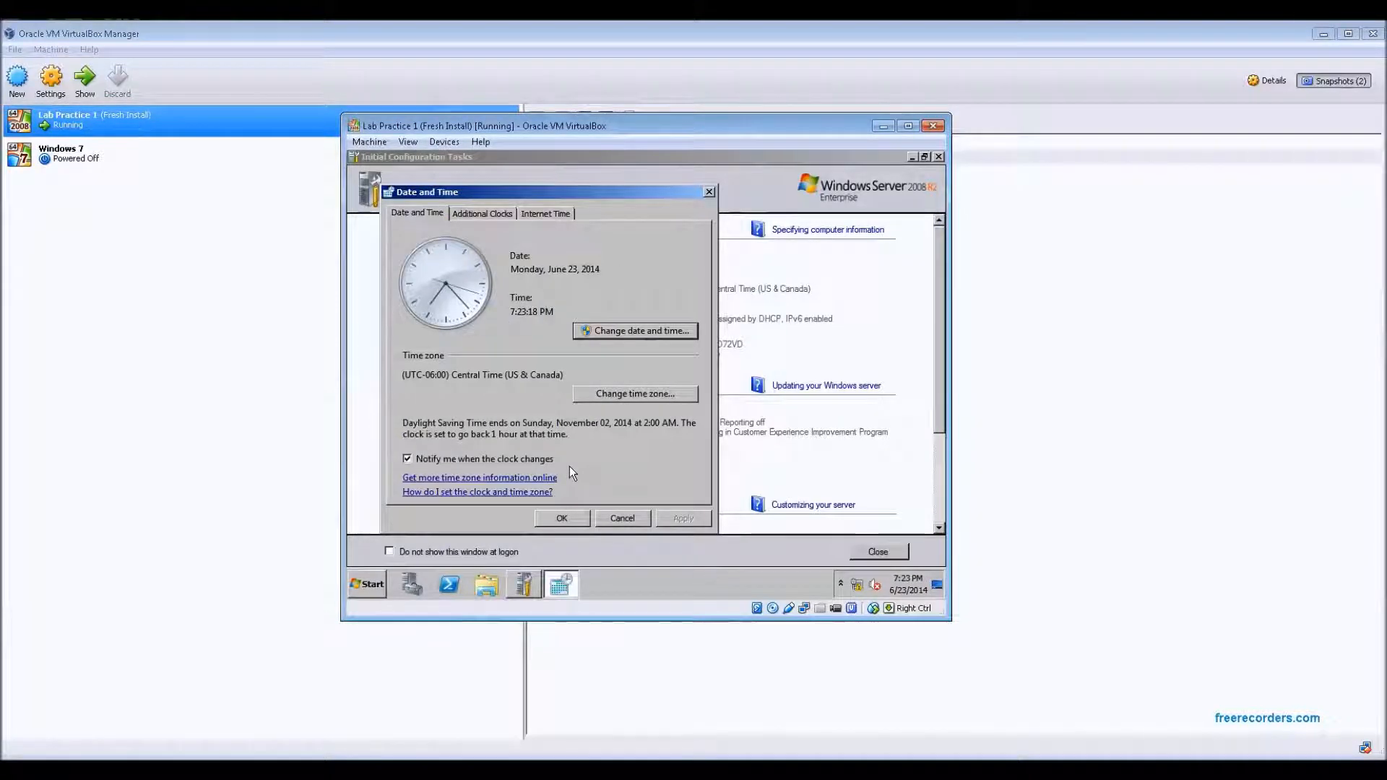
{"action": "left_click", "coordinate": [569, 519]}
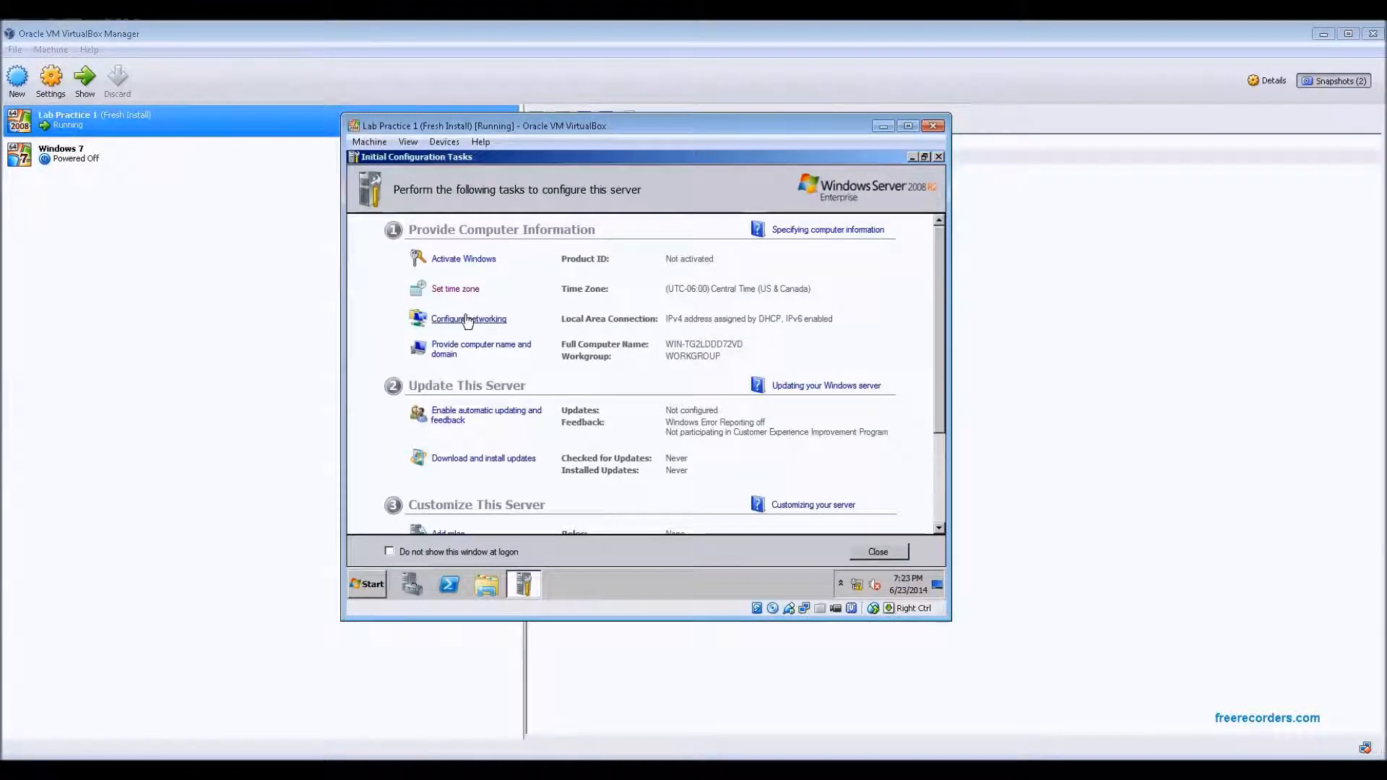
Open the Internet Protocol Version 4 (TCP/IPv4) properties of the Local Area Connection through Configure networking
{"action": "left_click", "coordinate": [467, 319]}
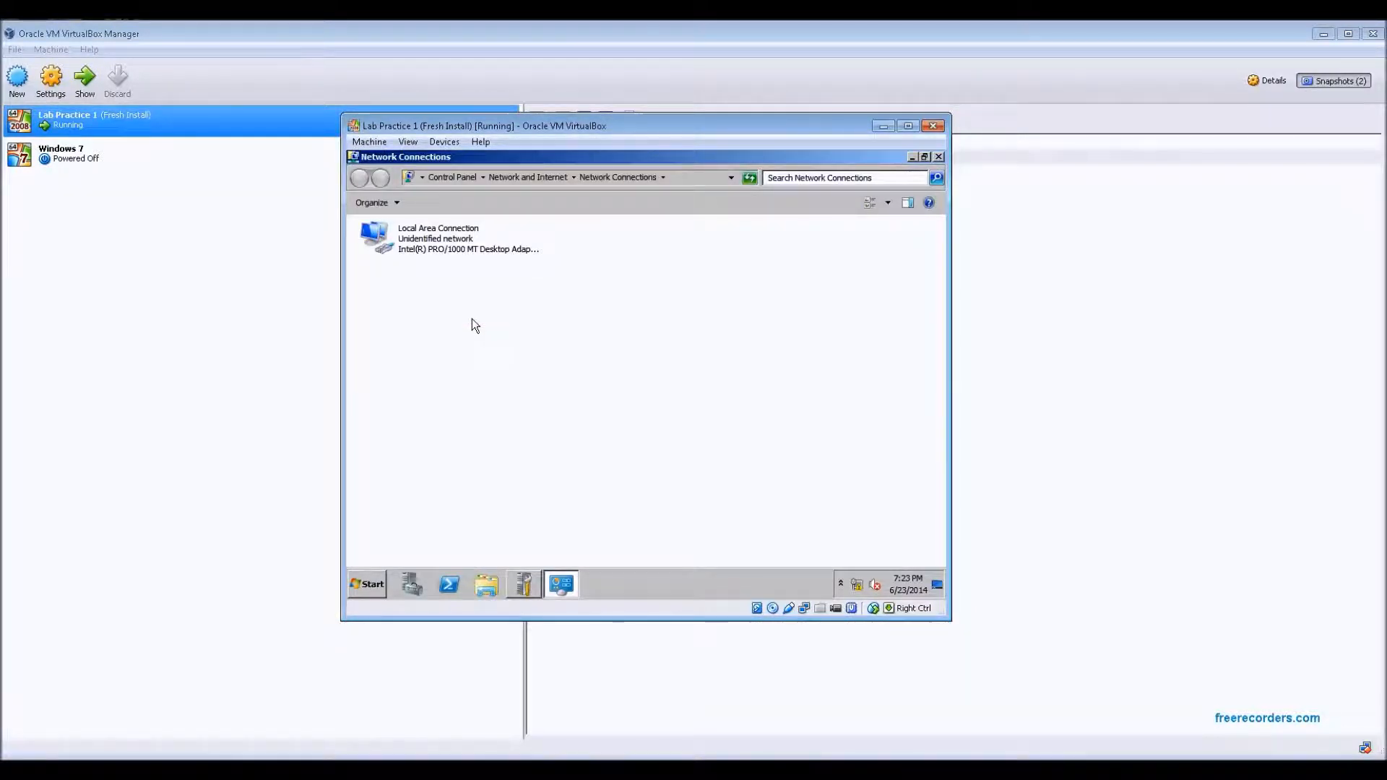
{"action": "right_click", "coordinate": [404, 240]}
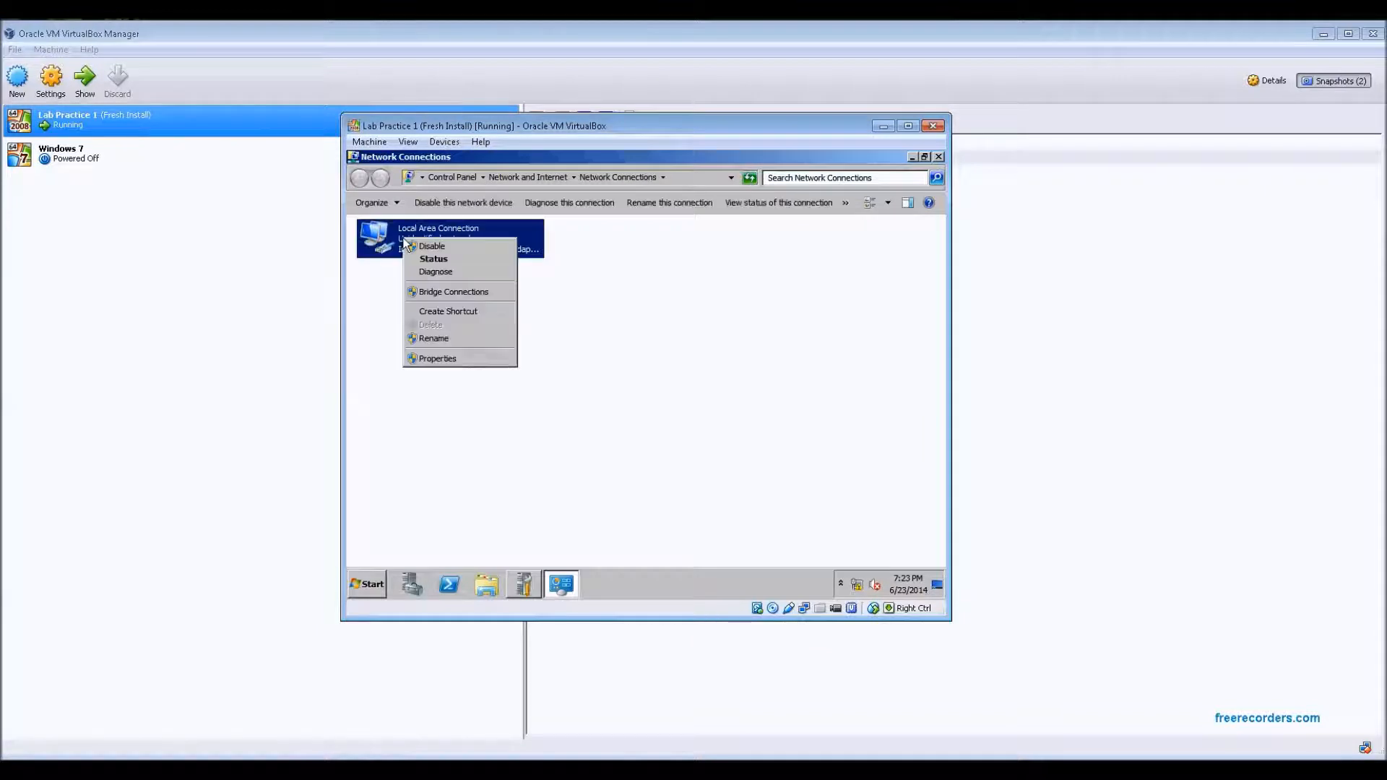
{"action": "left_click", "coordinate": [456, 359]}
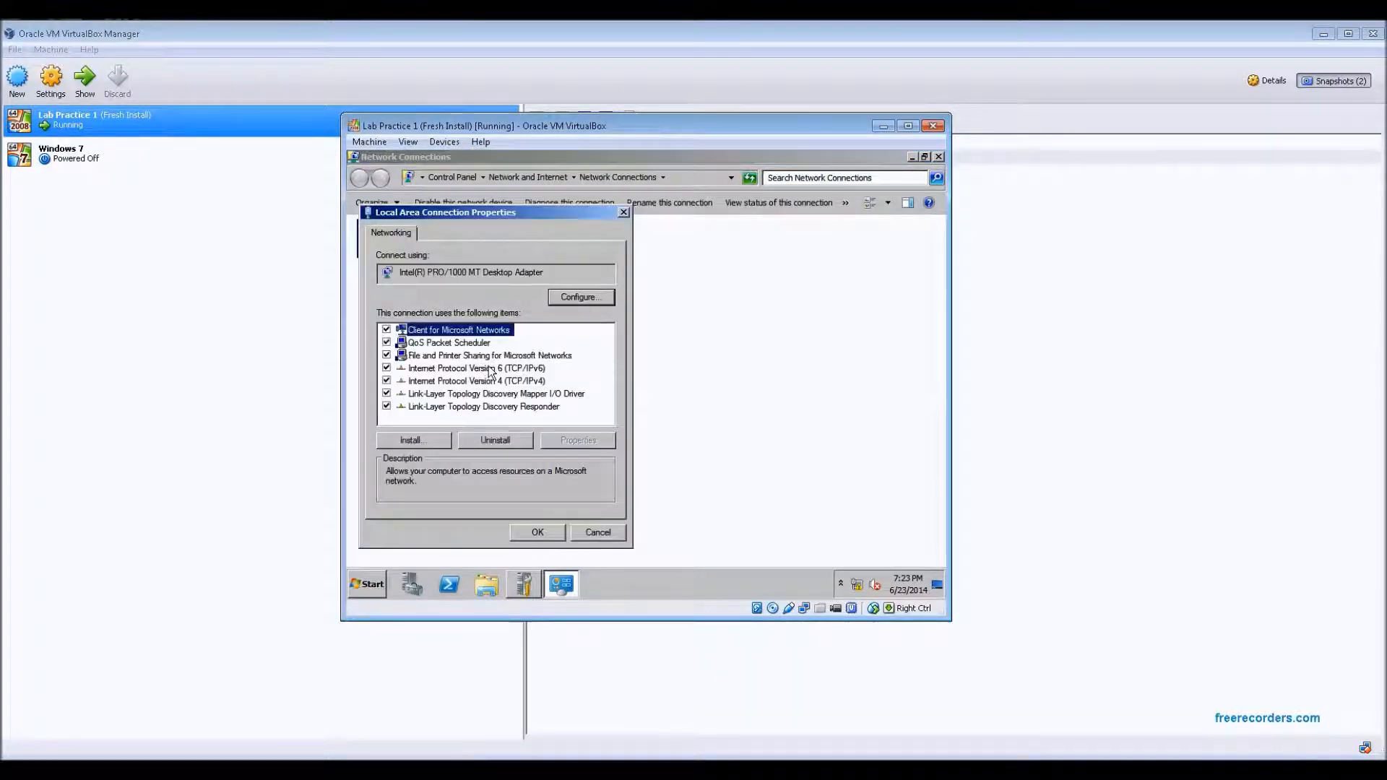
{"action": "left_click", "coordinate": [481, 384]}
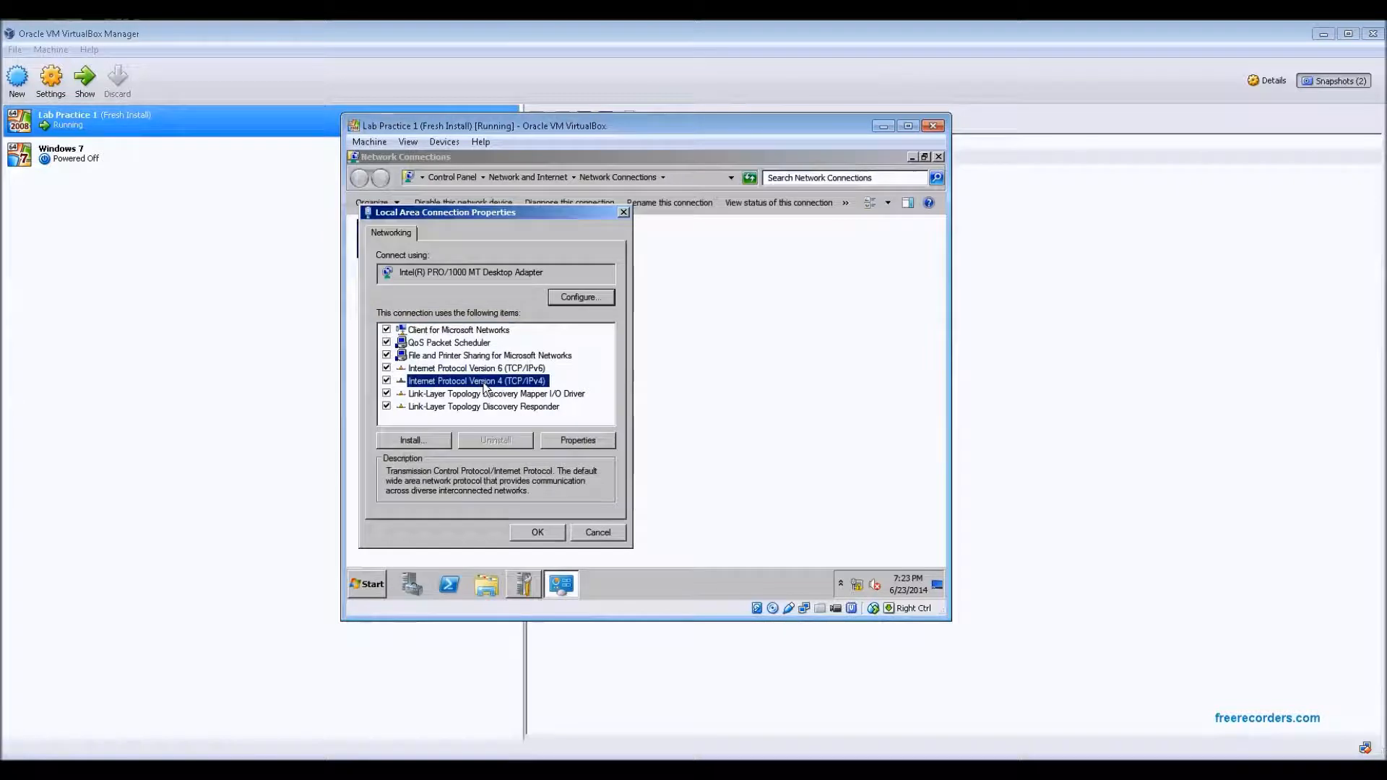
{"action": "left_click", "coordinate": [579, 442]}
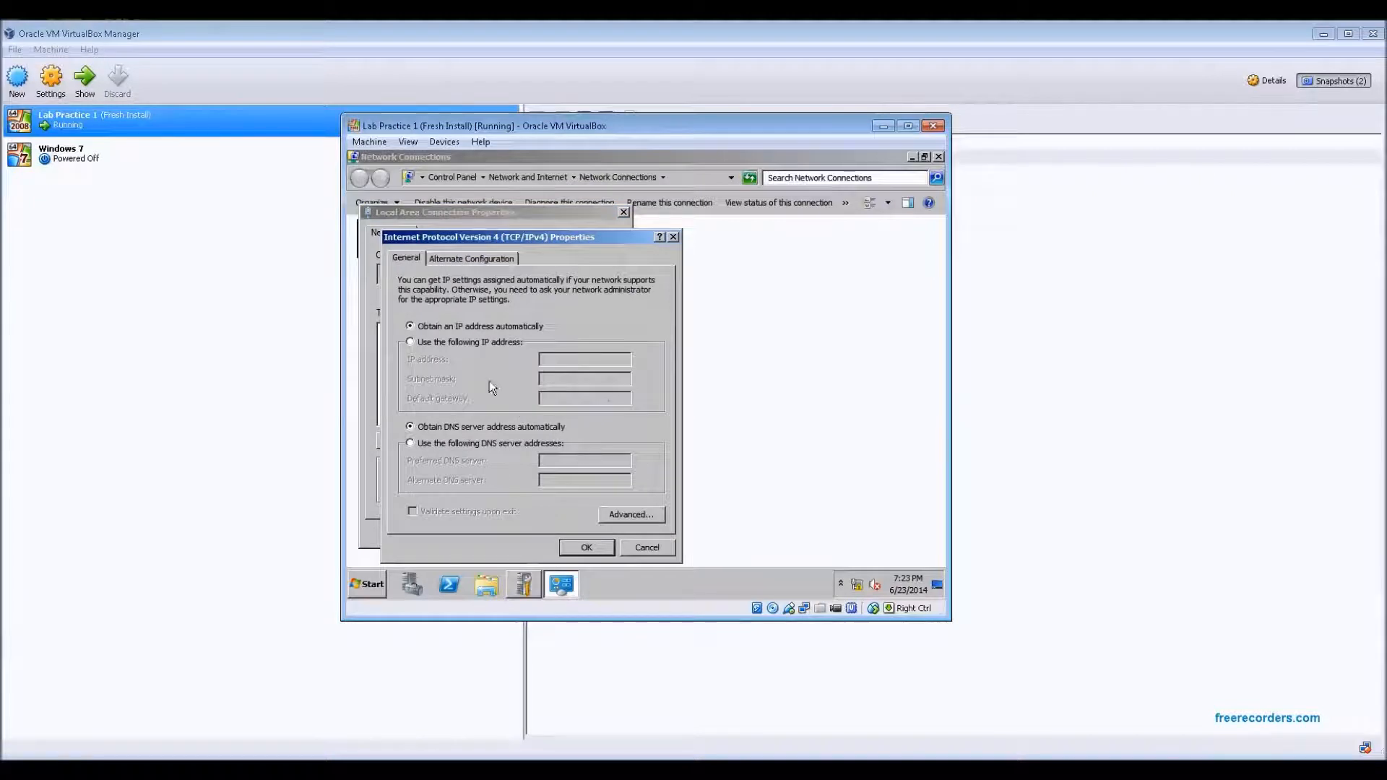
Assign the static IP address 192.168.1.11 to the connection and close the network windows
{"action": "left_click", "coordinate": [460, 350]}
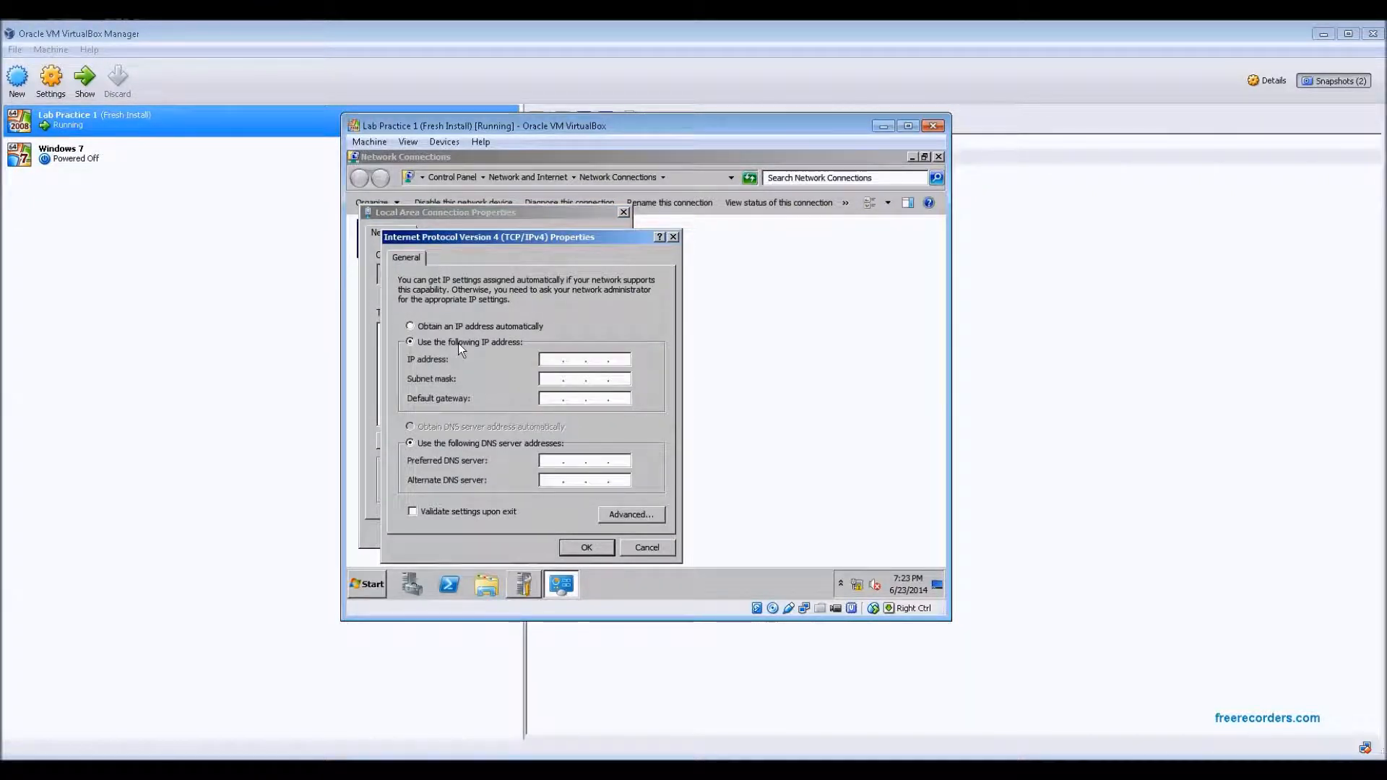
{"action": "left_click", "coordinate": [545, 360]}
{"action": "type", "text": "192 . 168 . 1 . 11"}
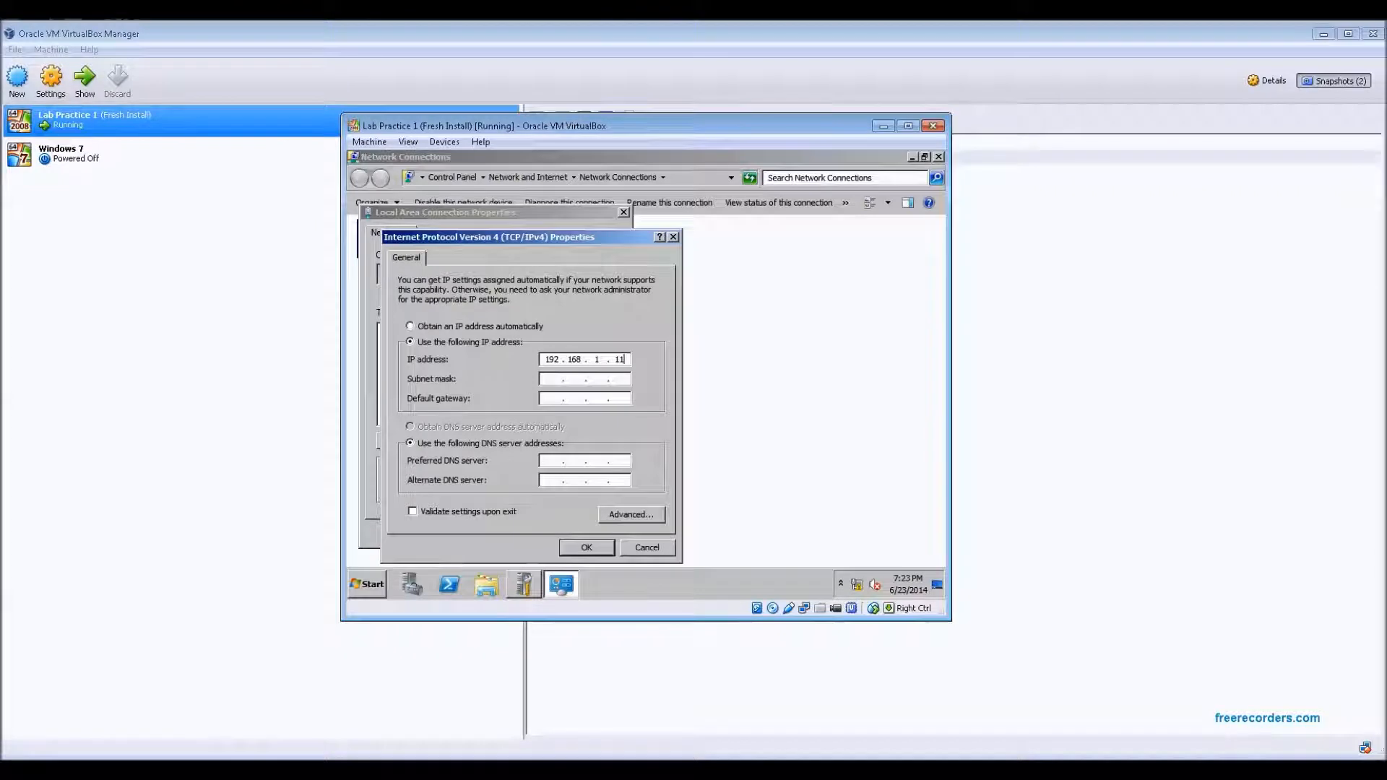
{"action": "left_click", "coordinate": [556, 380]}
{"action": "left_click", "coordinate": [587, 548]}
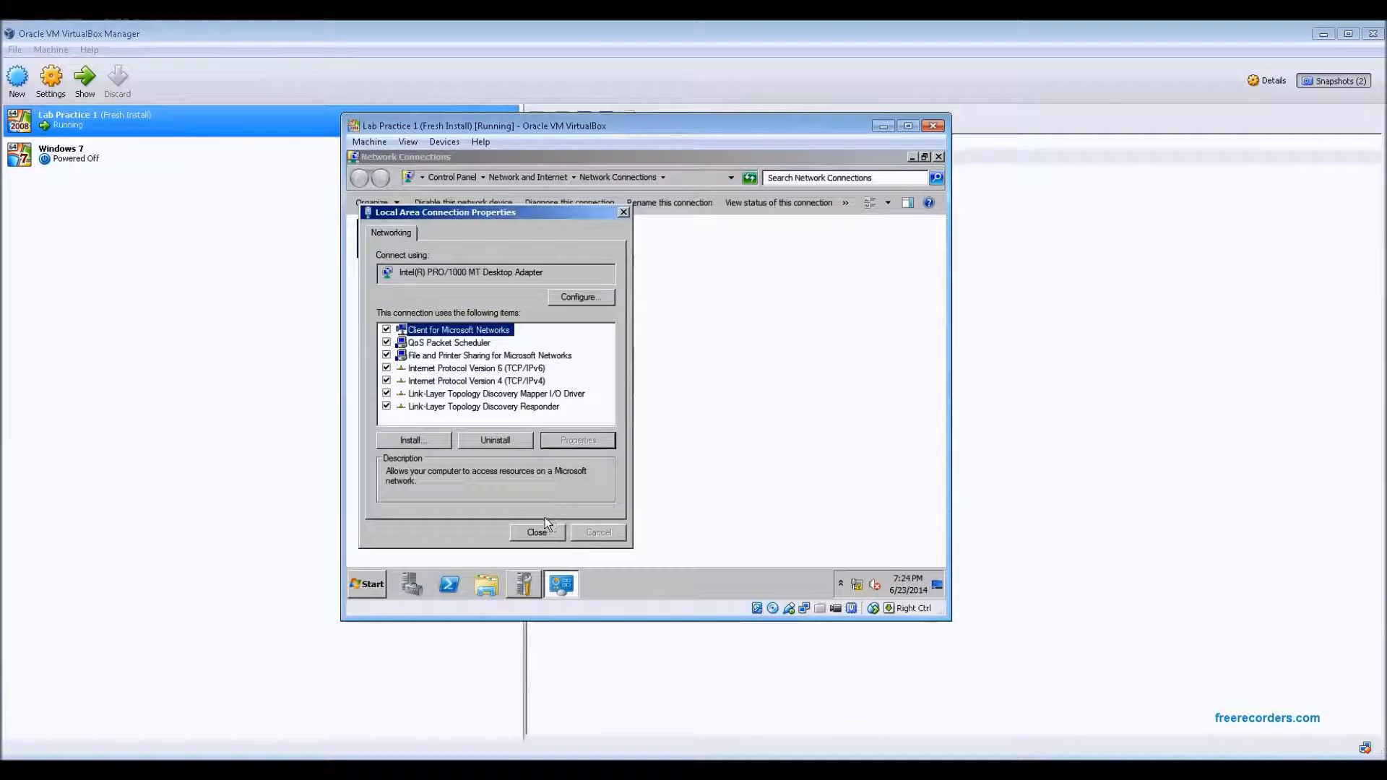
{"action": "left_click", "coordinate": [536, 532]}
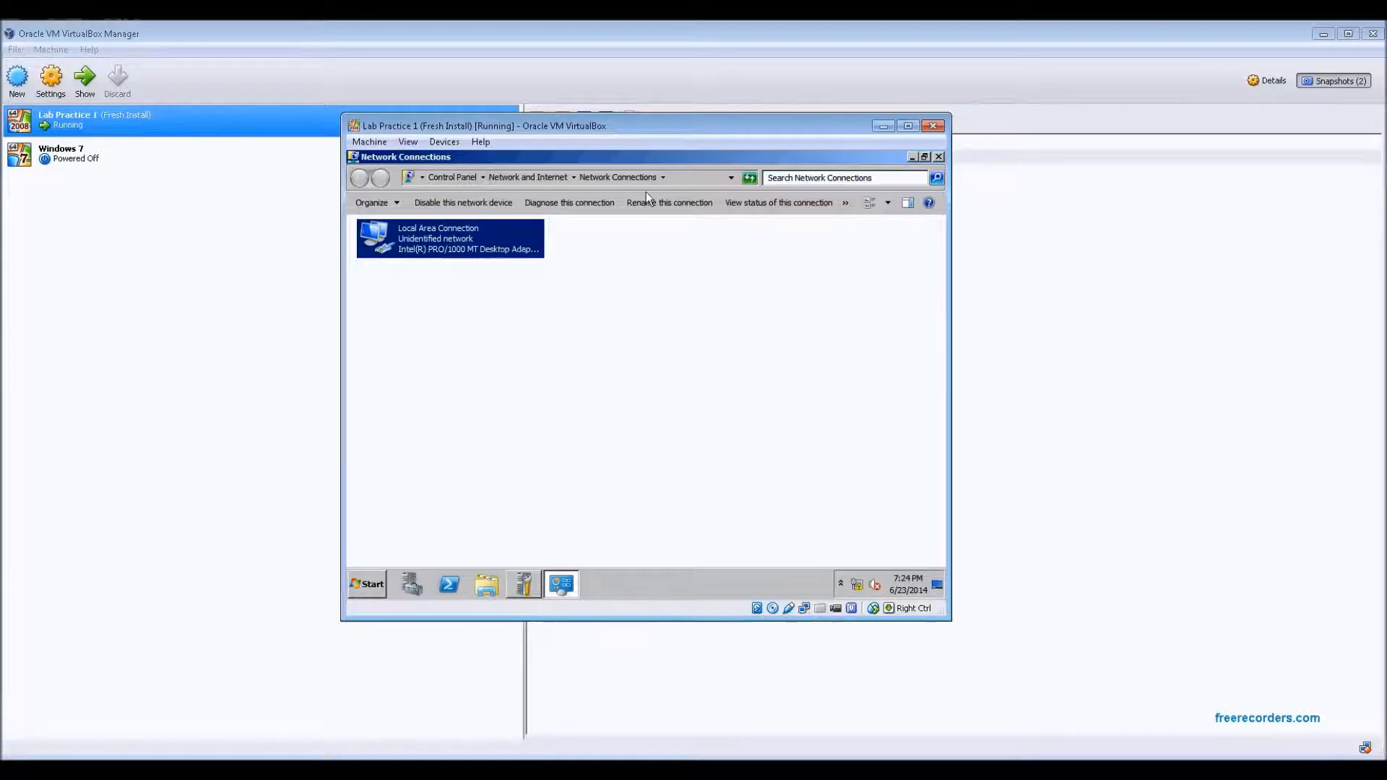
{"action": "left_click", "coordinate": [938, 158]}
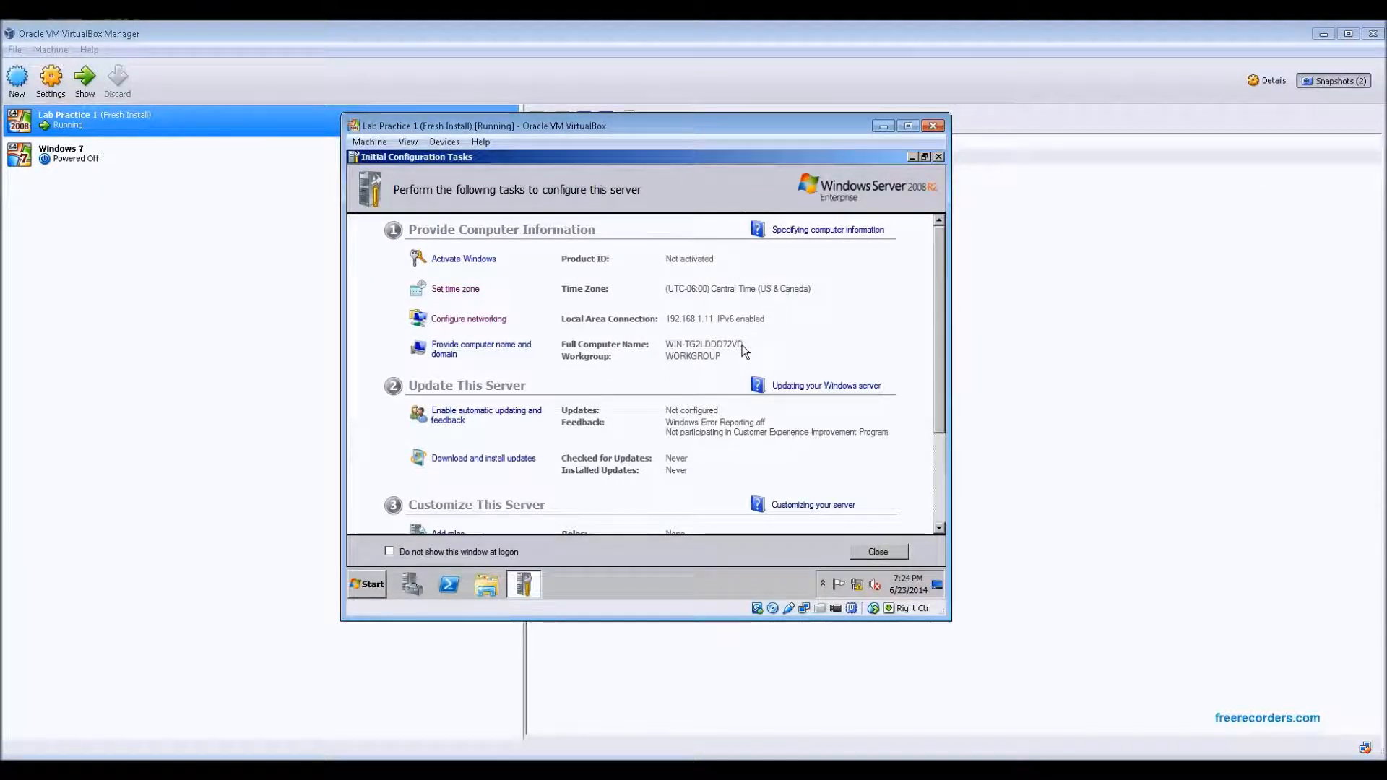
Rename the computer to DC1 through the computer name settings and restart the server to apply the change
{"action": "left_click", "coordinate": [502, 347]}
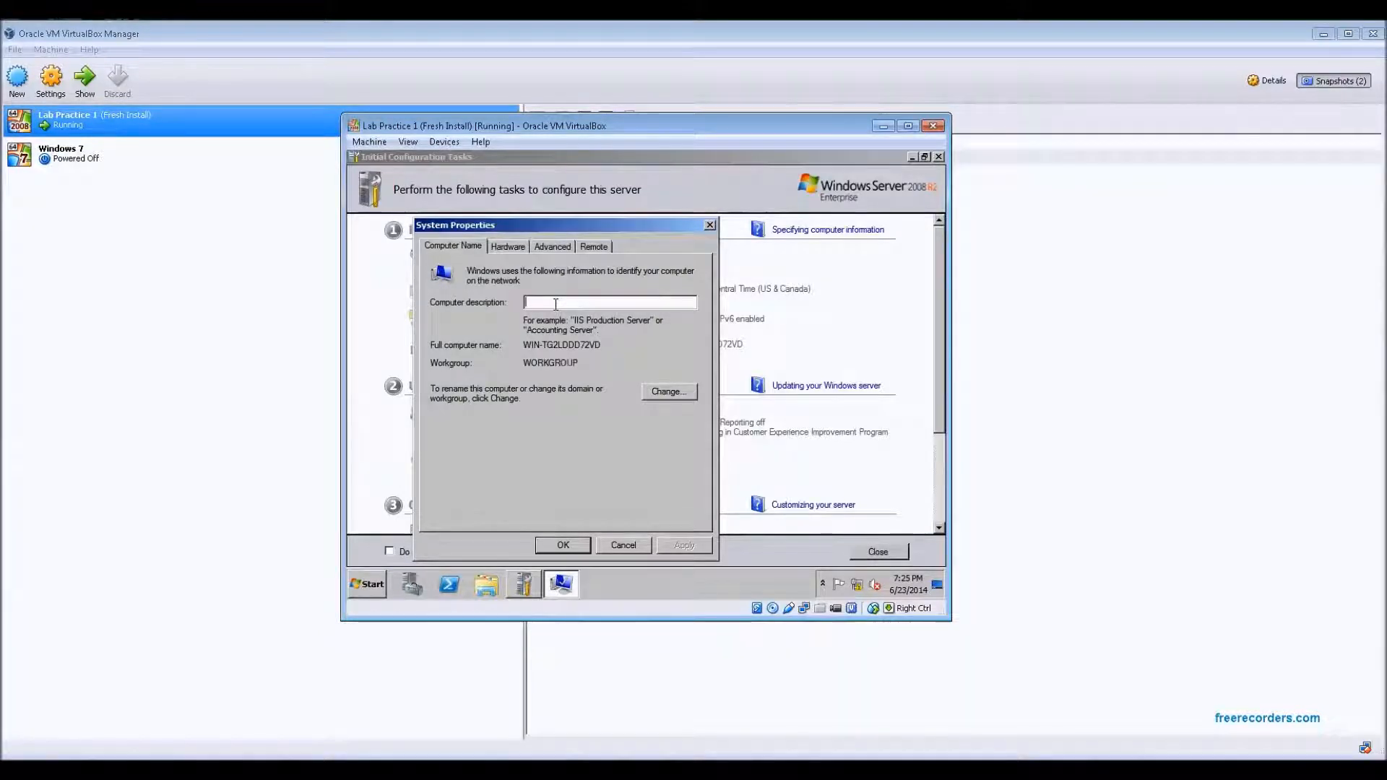
{"action": "left_click", "coordinate": [670, 393]}
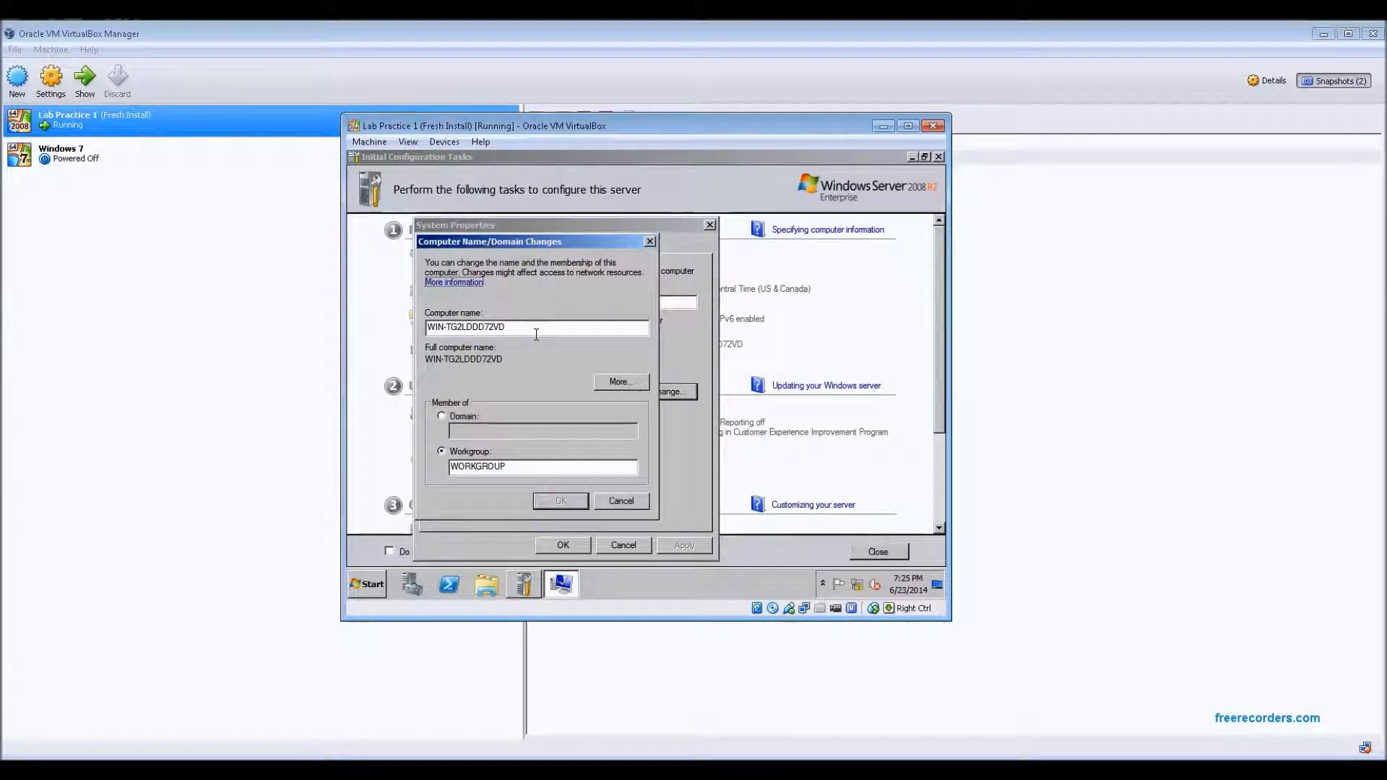
{"action": "left_click_drag", "start_coordinate": [506, 327], "coordinate": [427, 328]}
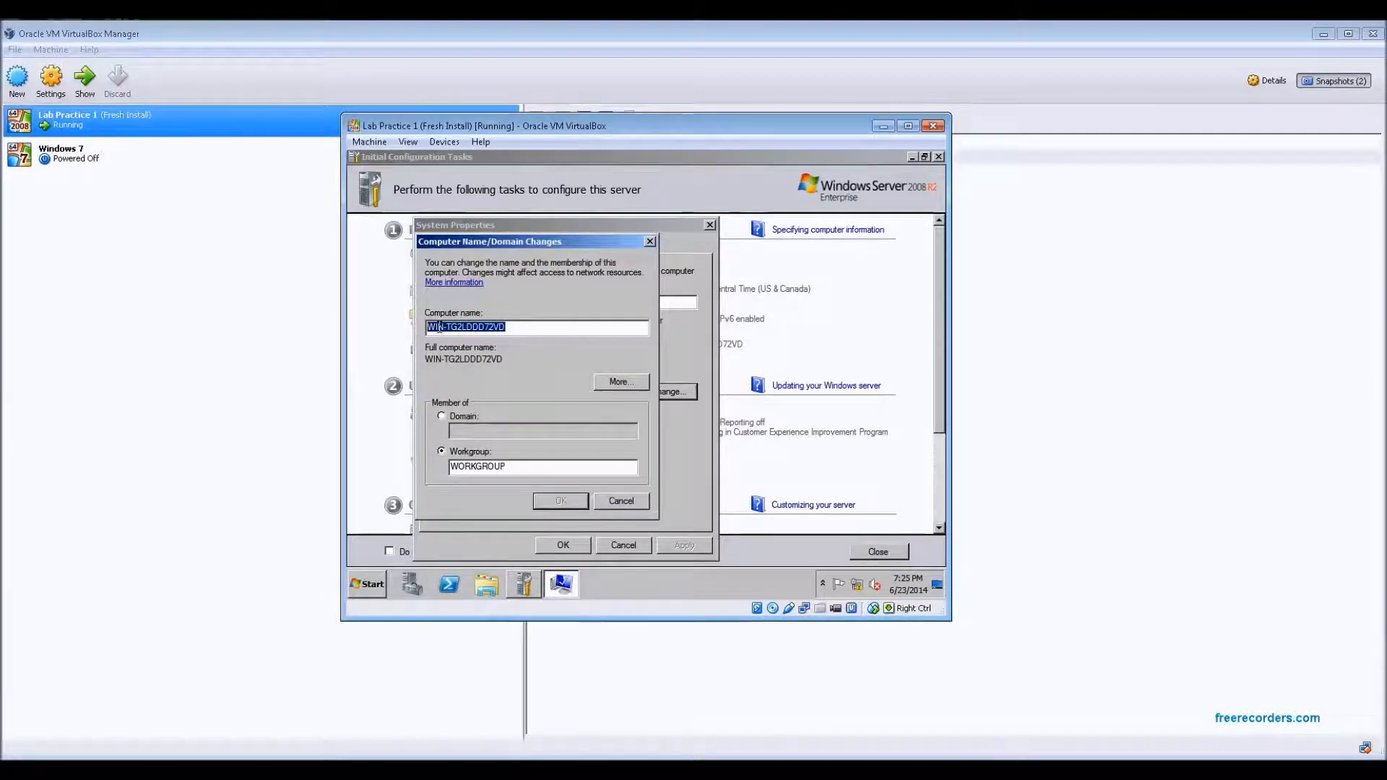
{"action": "type", "text": "DC1"}
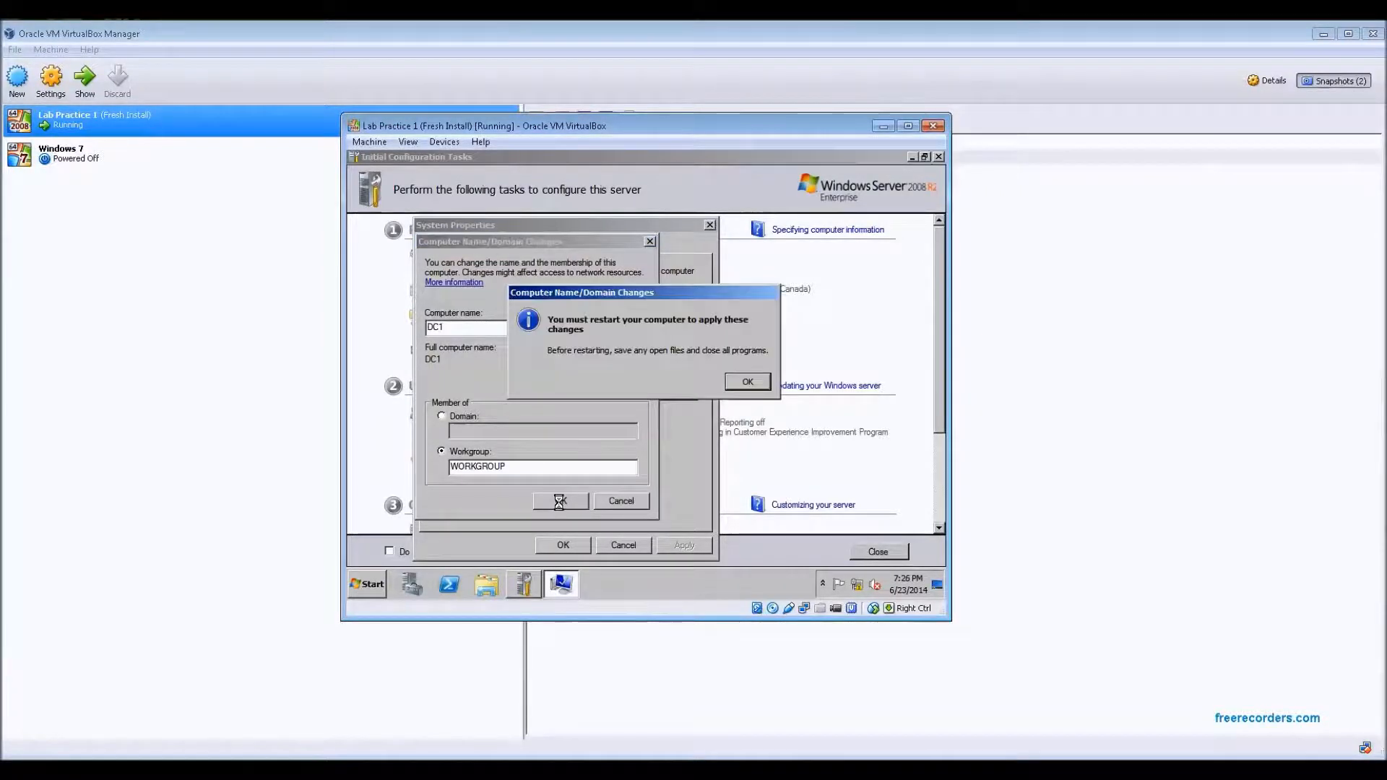
{"action": "left_click", "coordinate": [762, 384]}
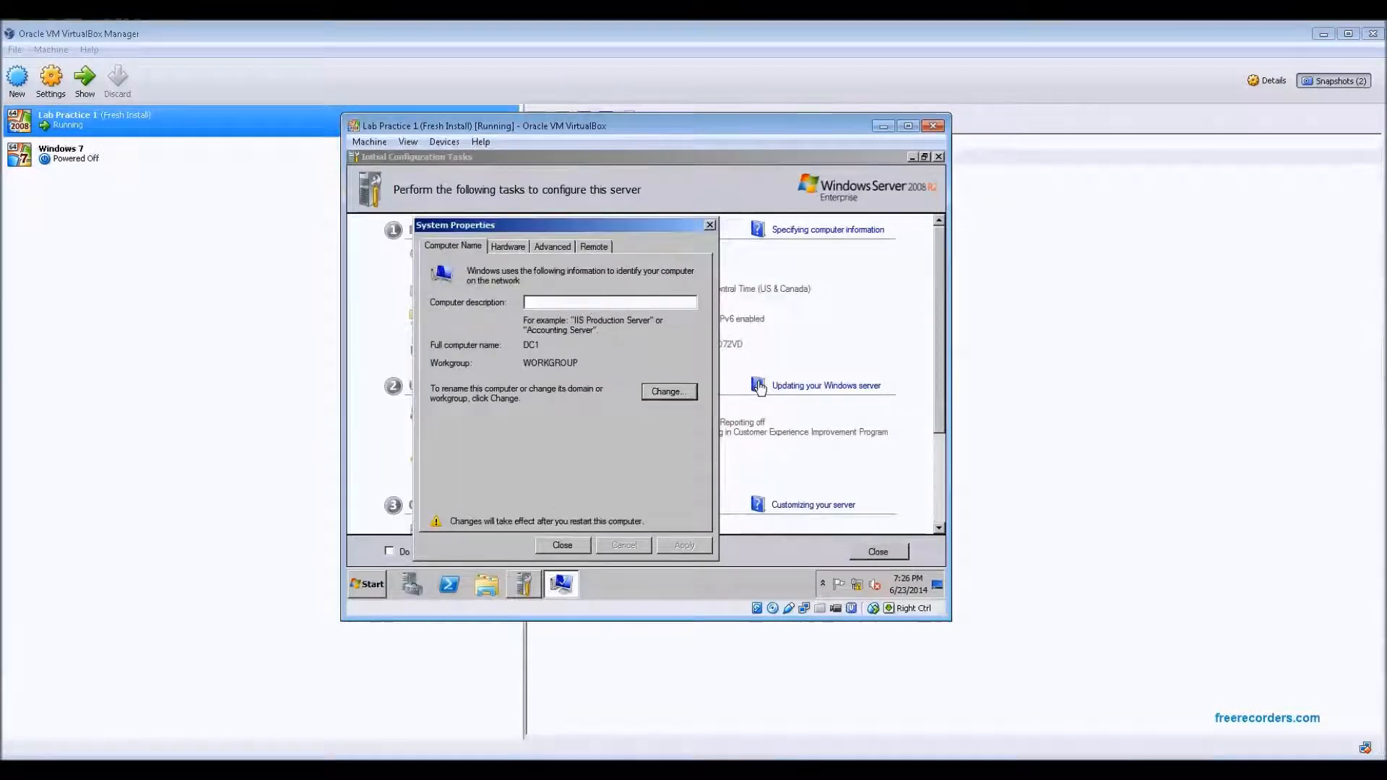
{"action": "left_click", "coordinate": [569, 547]}
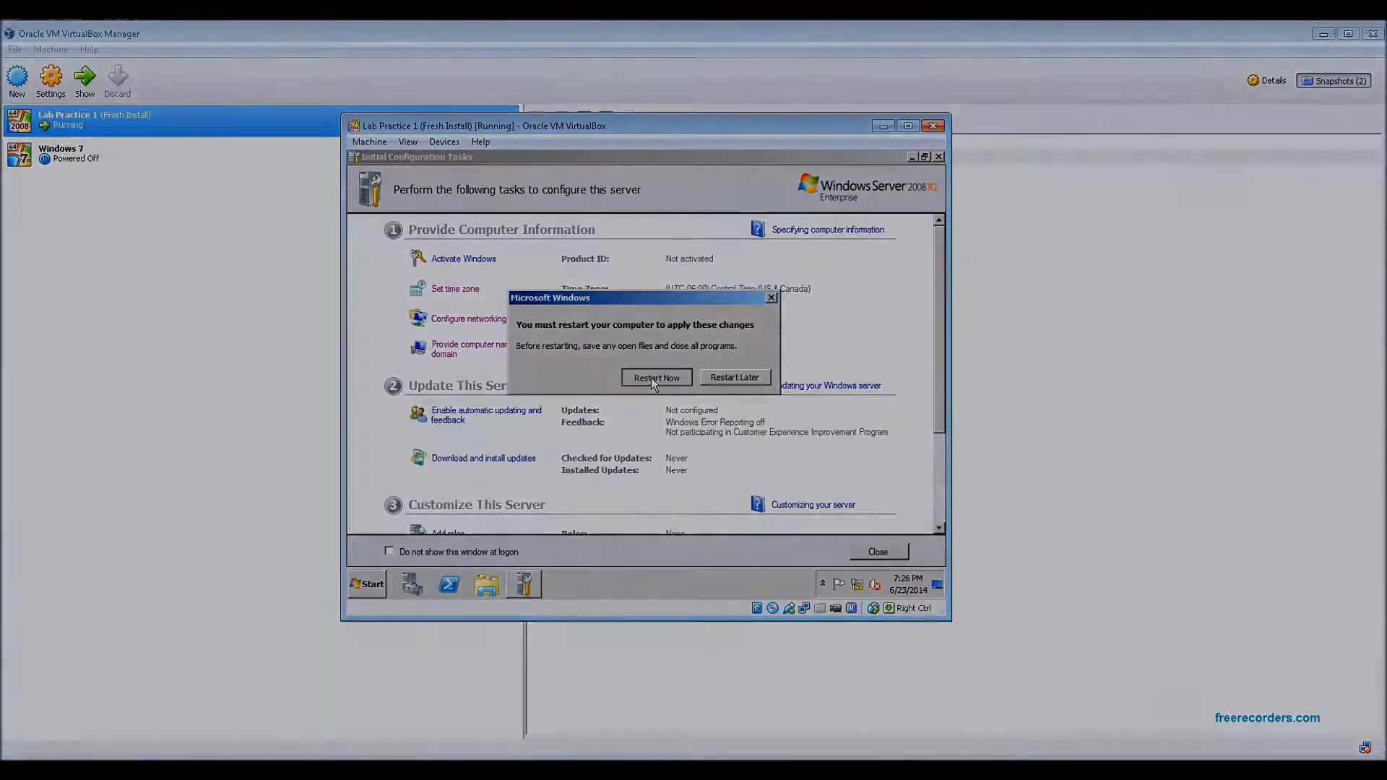
{"action": "left_click", "coordinate": [652, 378]}
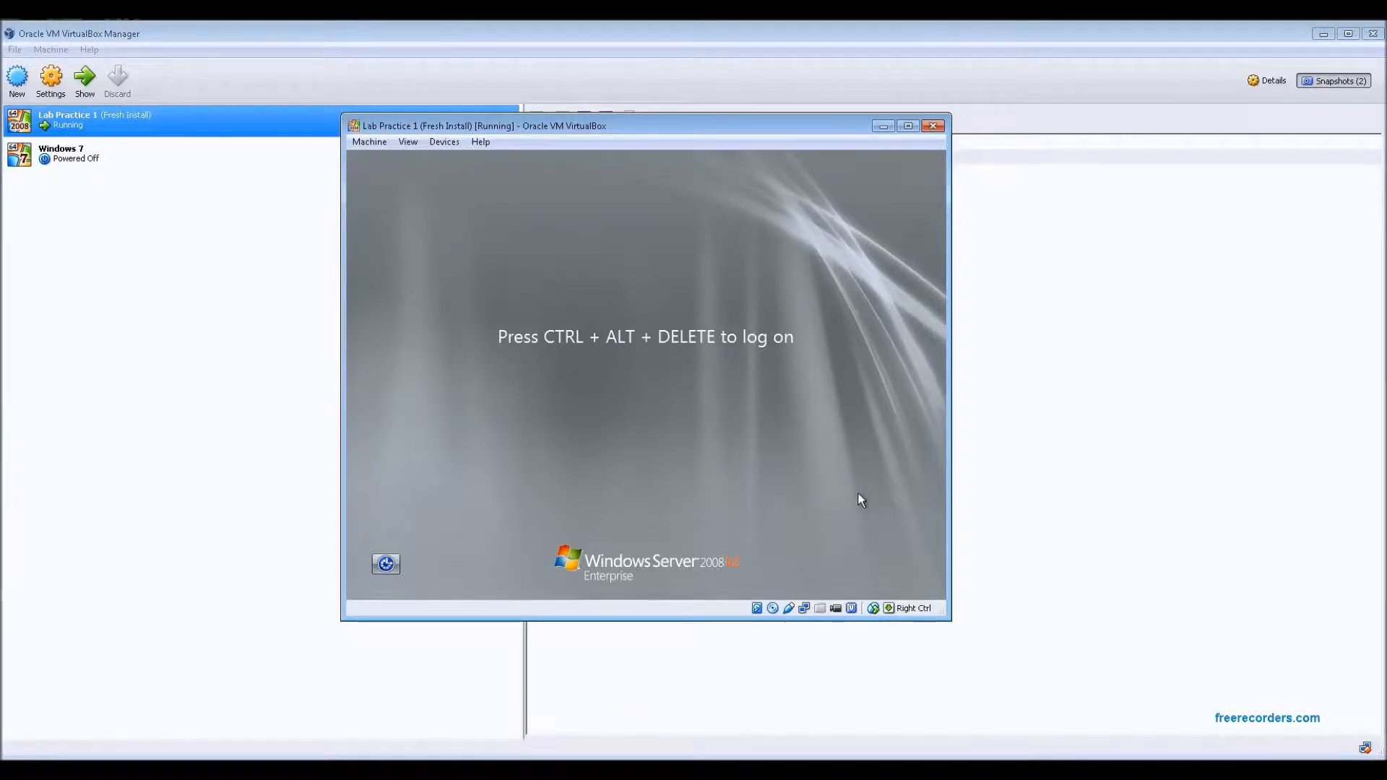
Log on to the server as Administrator with the account password
{"action": "key", "text": "ctrl+alt+Delete"}
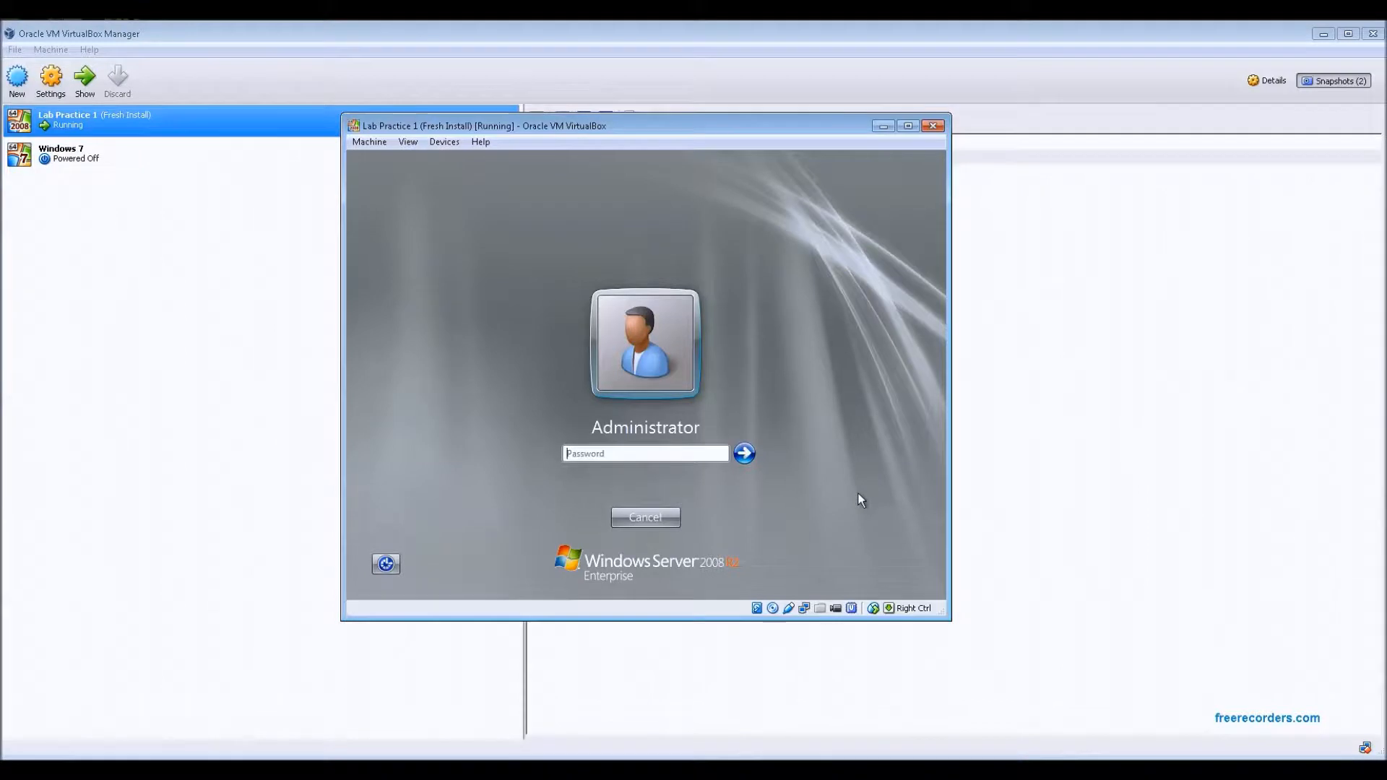
{"action": "type", "text": "Passw"}
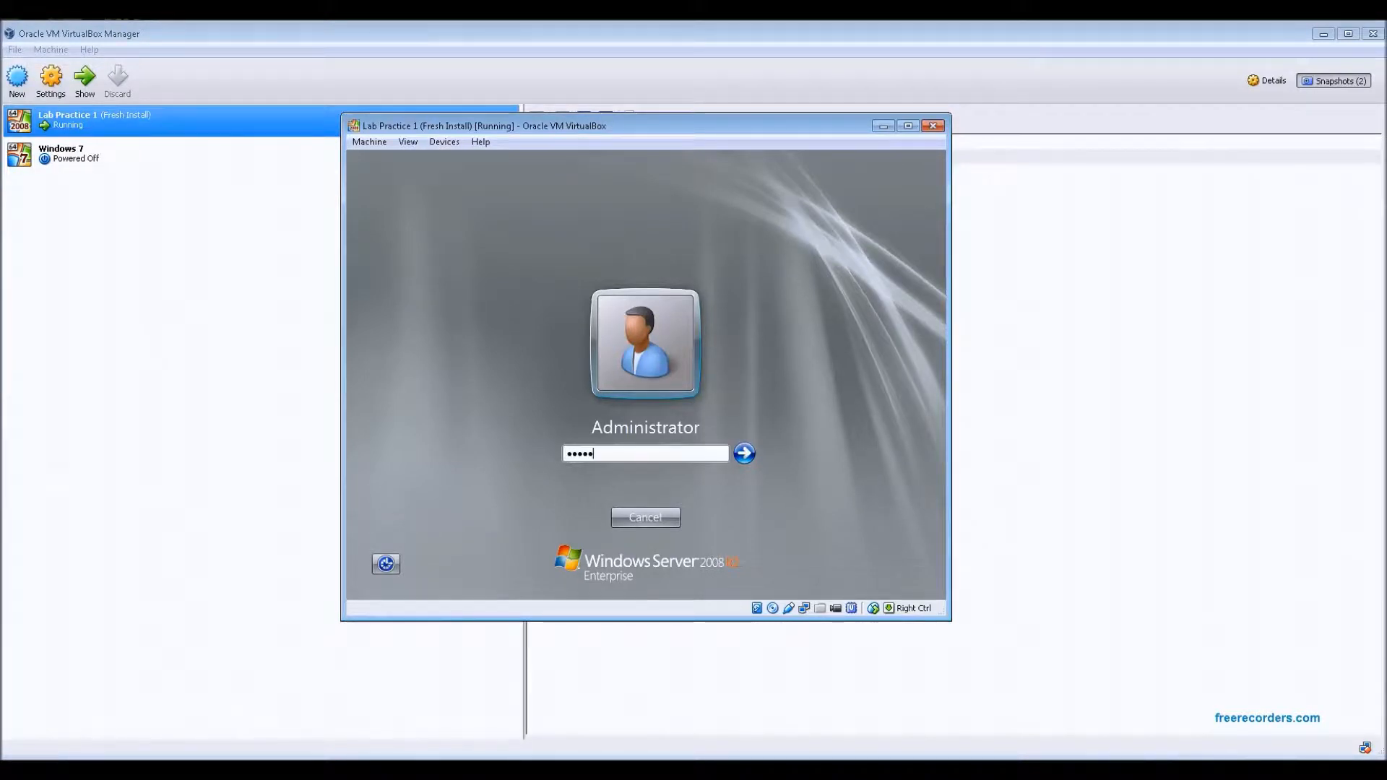
{"action": "type", "text": "ord"}
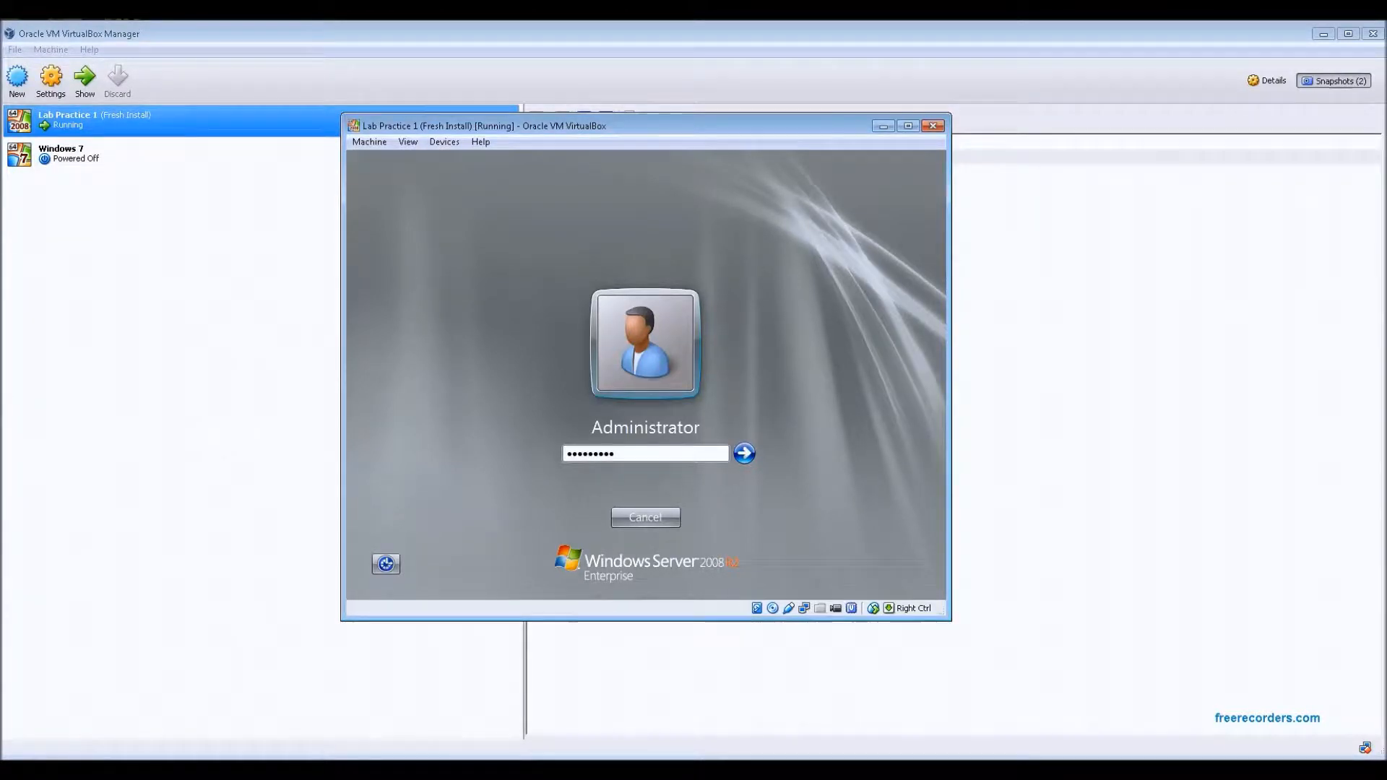
{"action": "key", "text": "Return"}
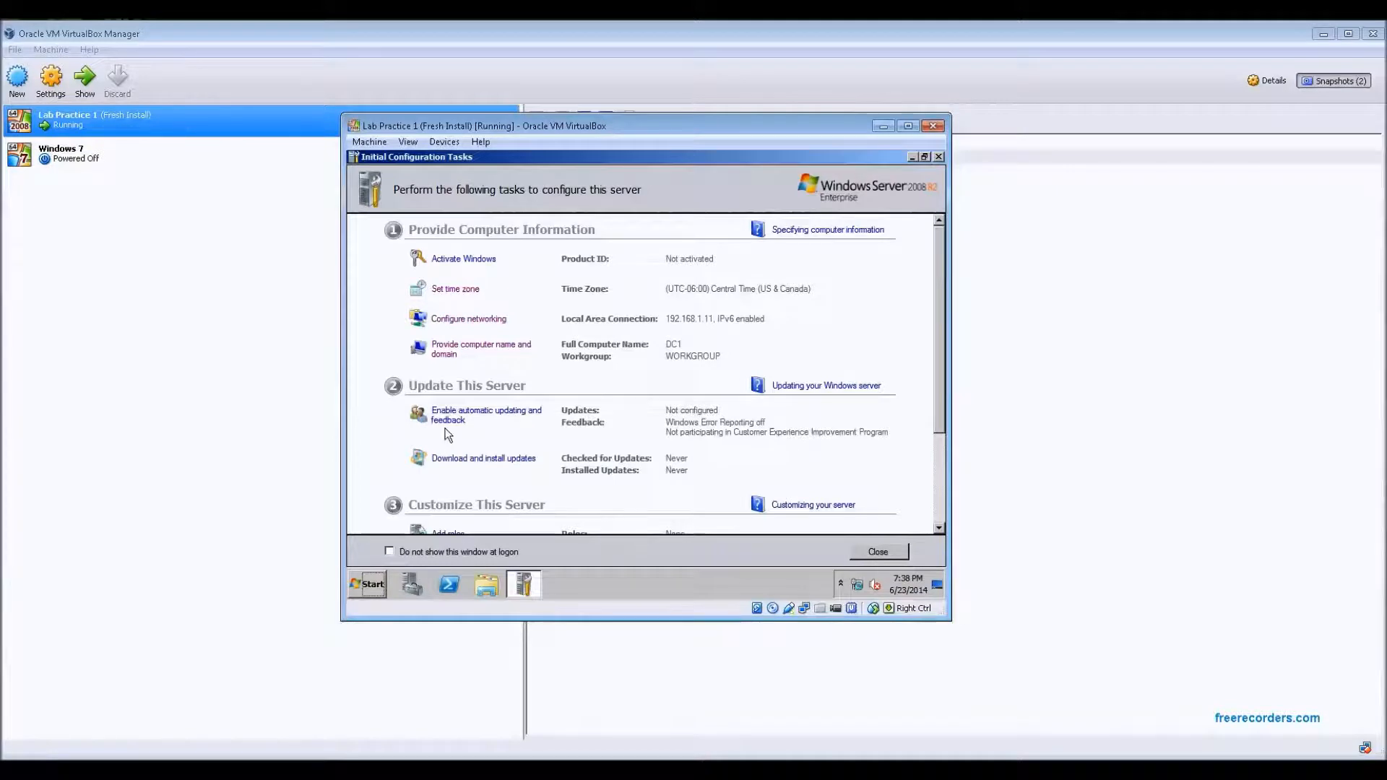
Review the remaining Initial Configuration Tasks sections and close the window
{"action": "left_click_drag", "start_coordinate": [940, 338], "coordinate": [945, 437]}
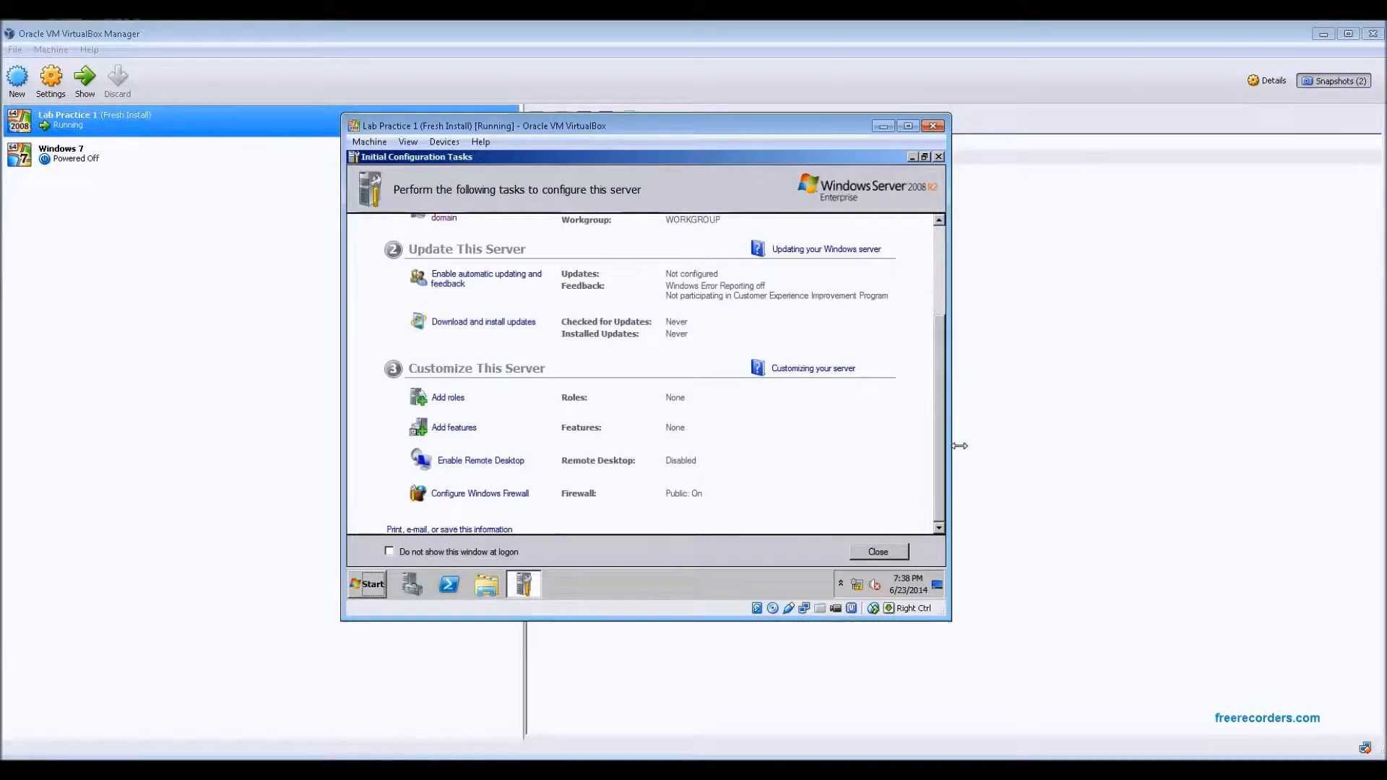
{"action": "left_click_drag", "start_coordinate": [939, 451], "coordinate": [940, 335]}
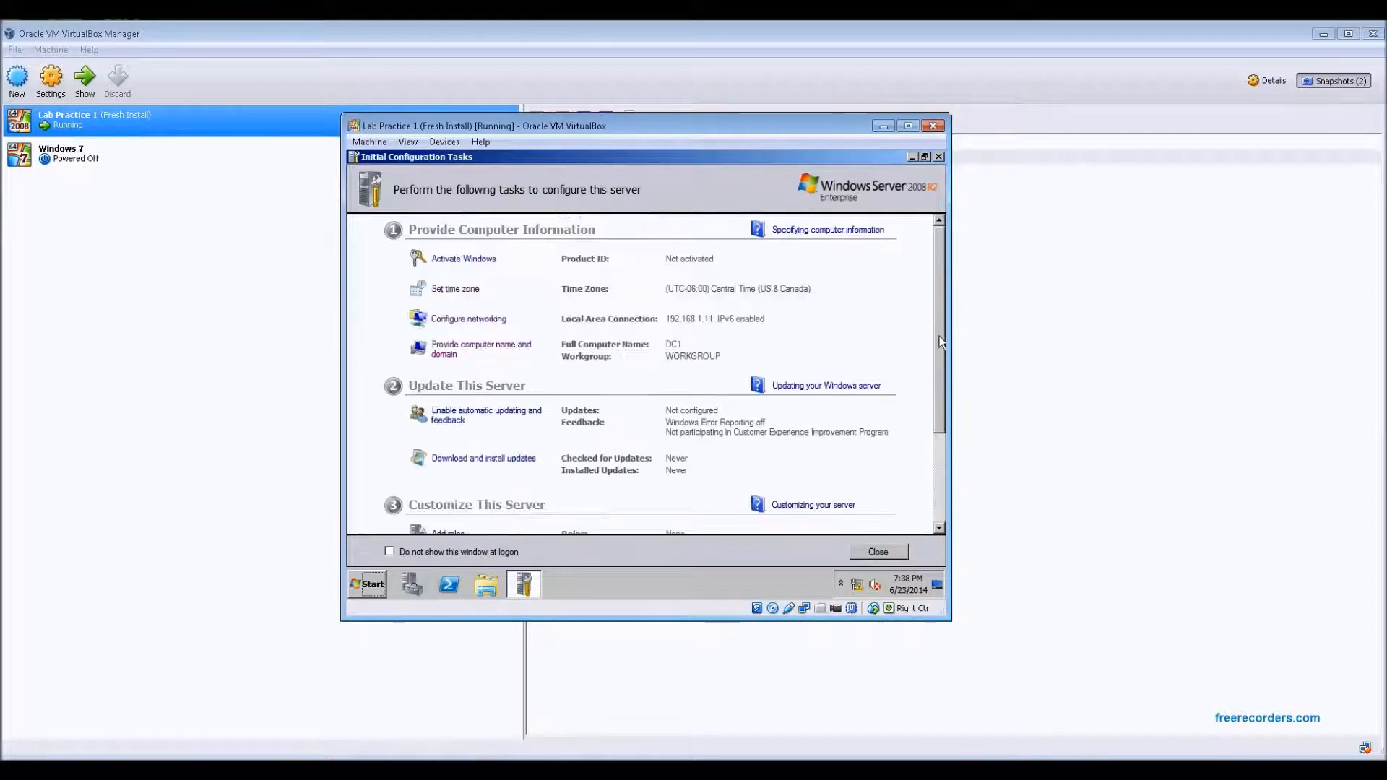
{"action": "left_click", "coordinate": [939, 158]}
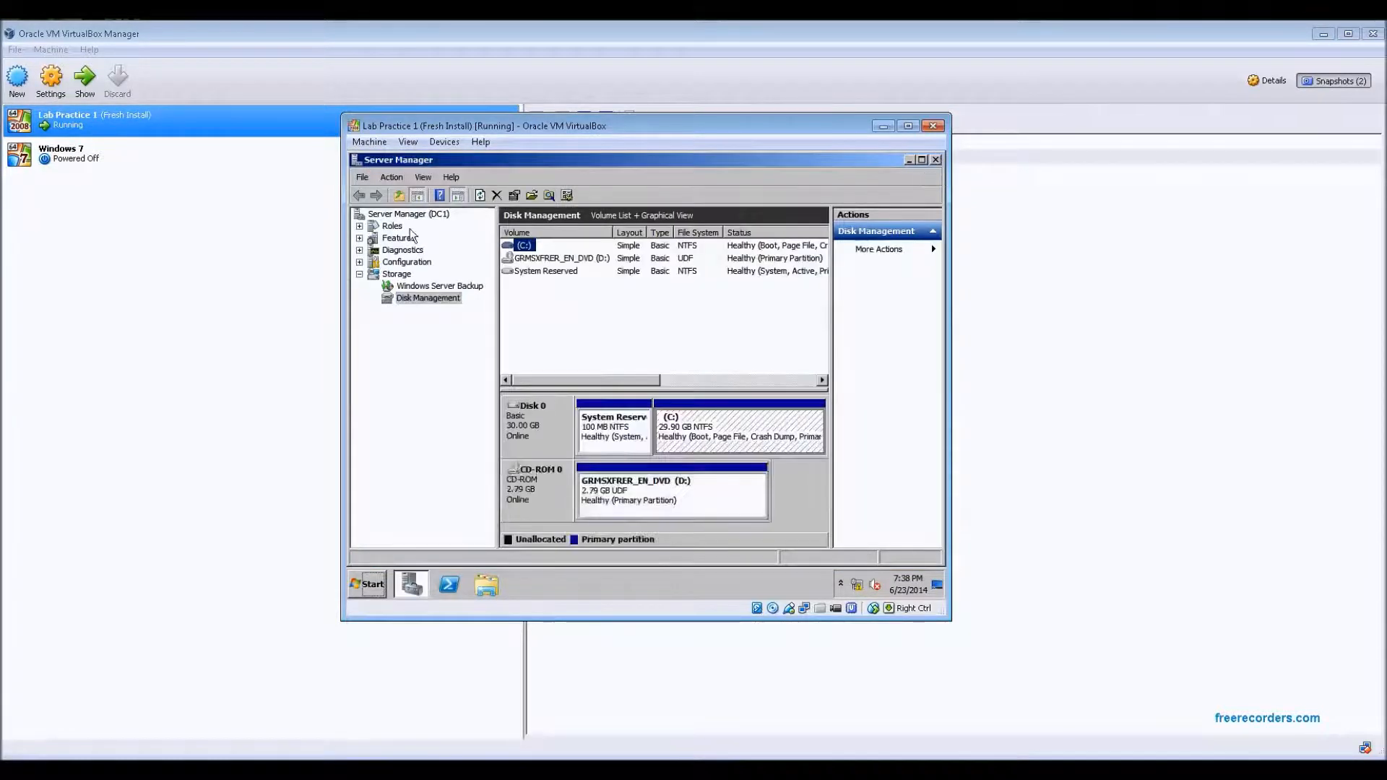
Collapse Storage and view the Server Manager (DC1) summary and the Roles node
{"action": "left_click", "coordinate": [359, 275]}
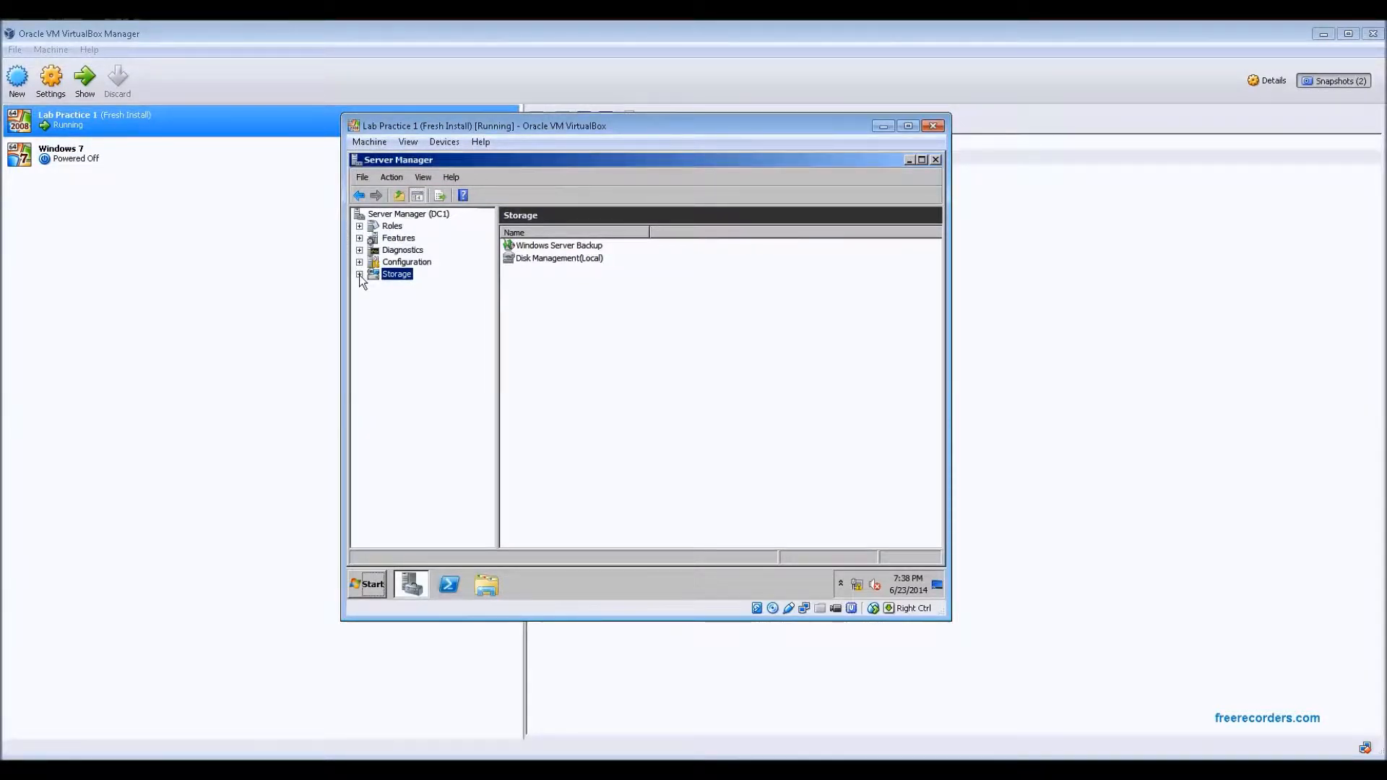
{"action": "left_click", "coordinate": [397, 213]}
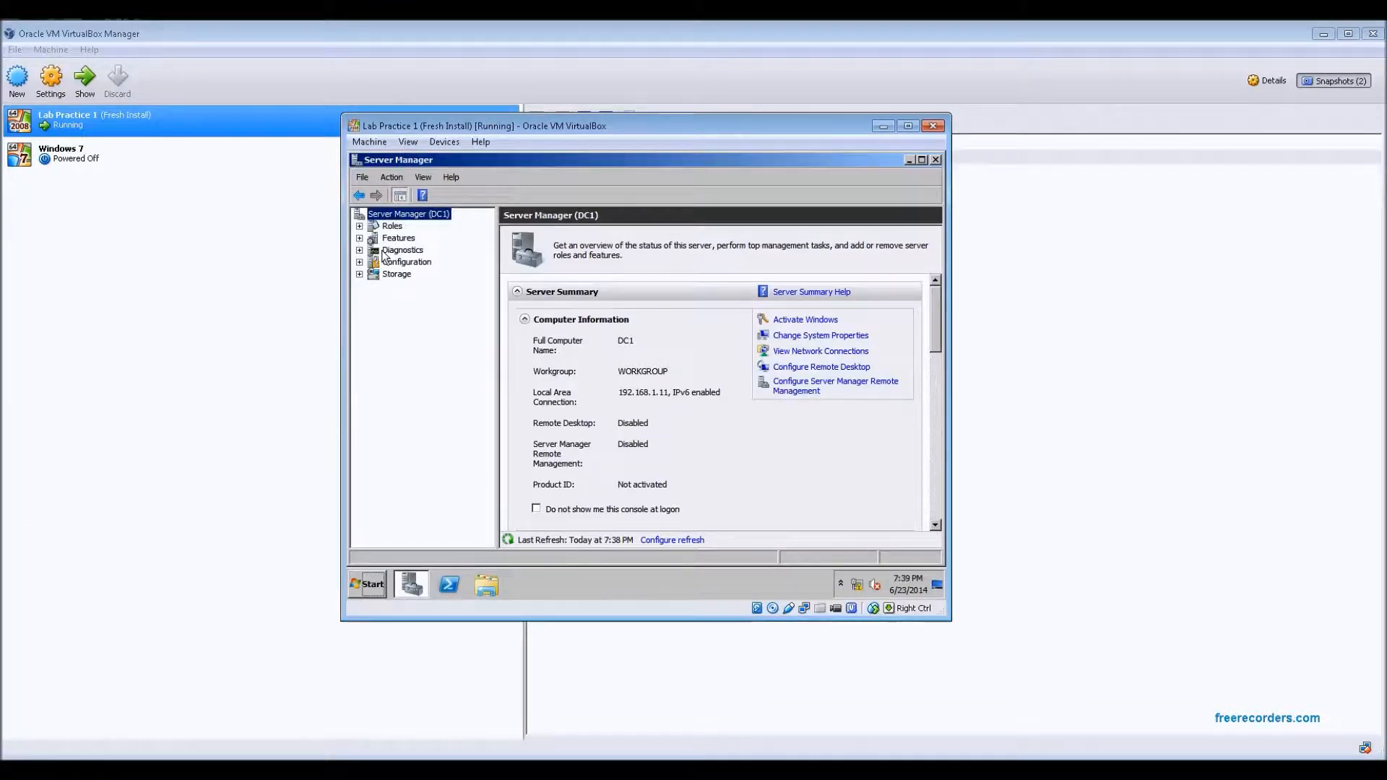
{"action": "left_click", "coordinate": [392, 227]}
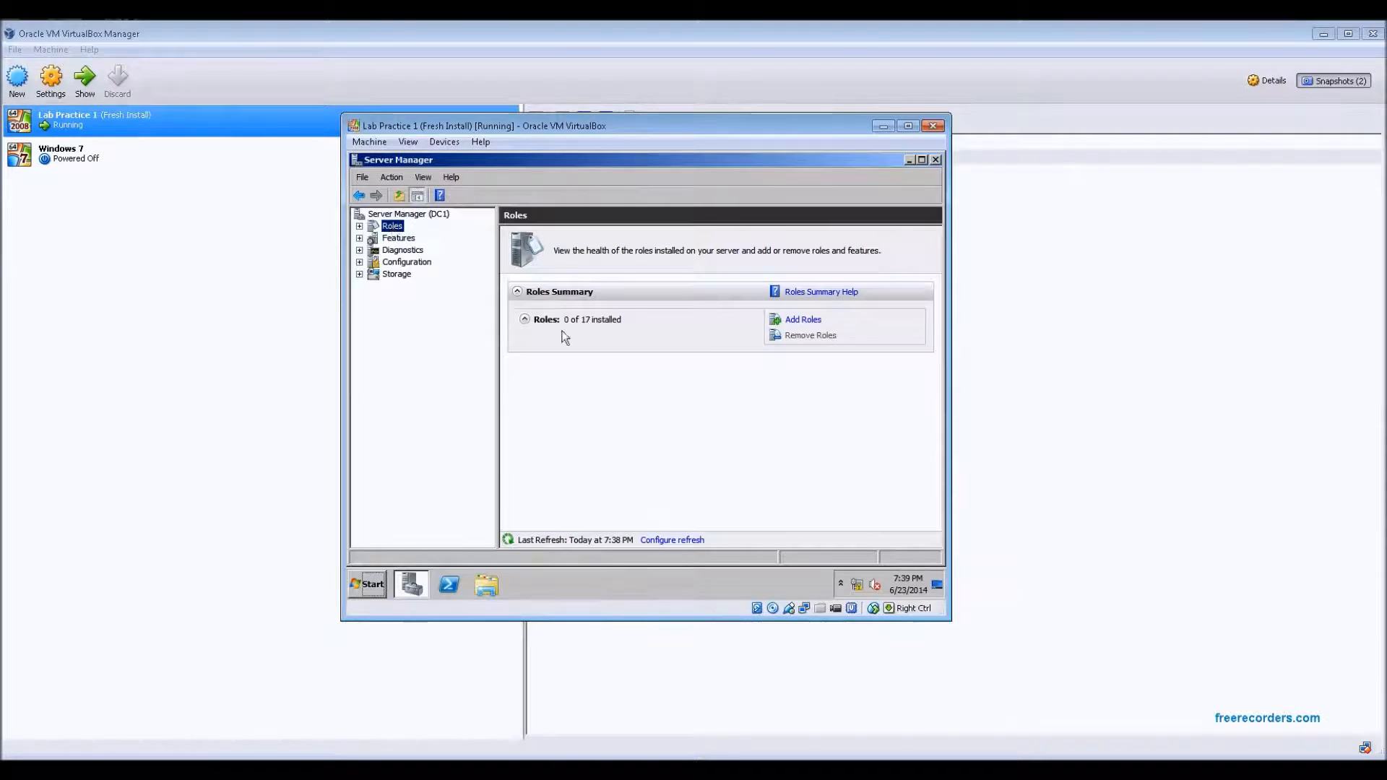
Open the Add Roles Wizard to browse the available server roles, then cancel the wizard
{"action": "left_click", "coordinate": [804, 321]}
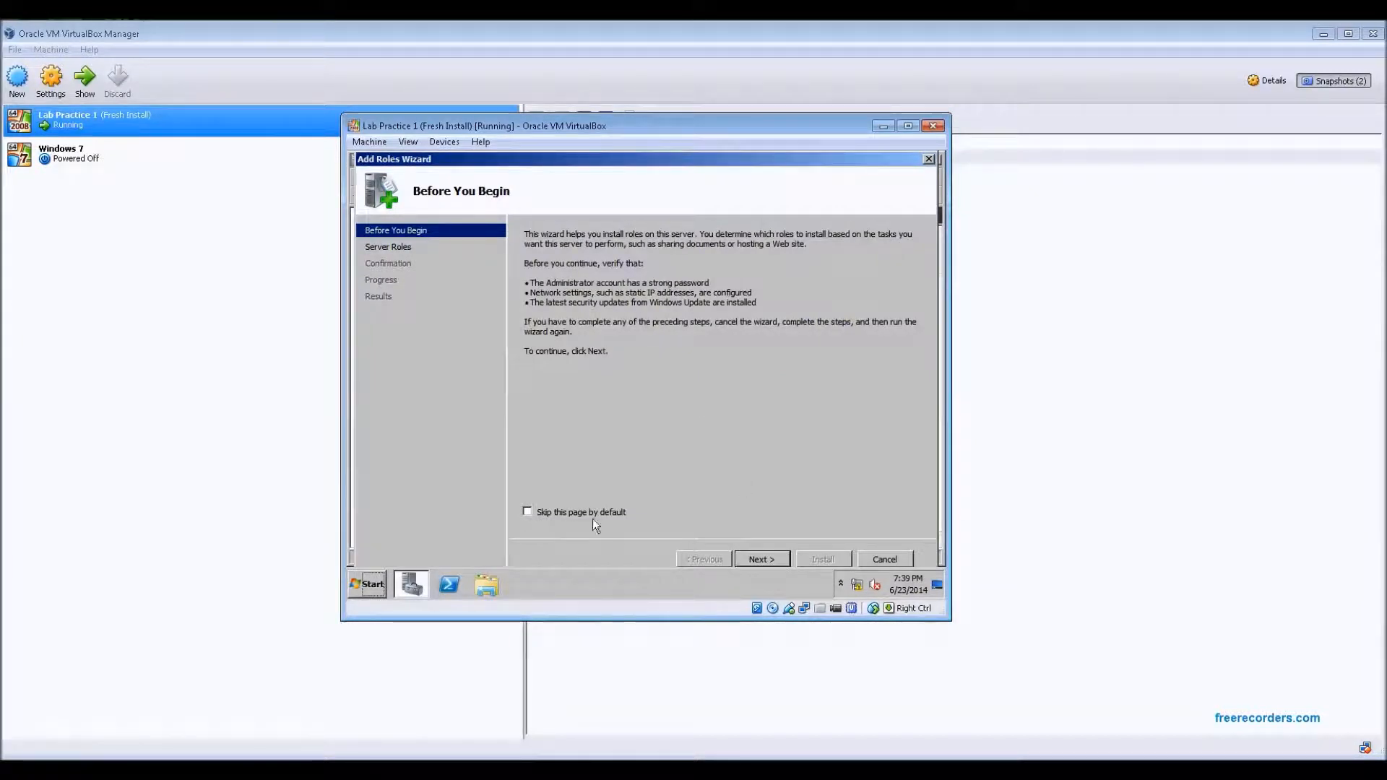
{"action": "left_click", "coordinate": [759, 559]}
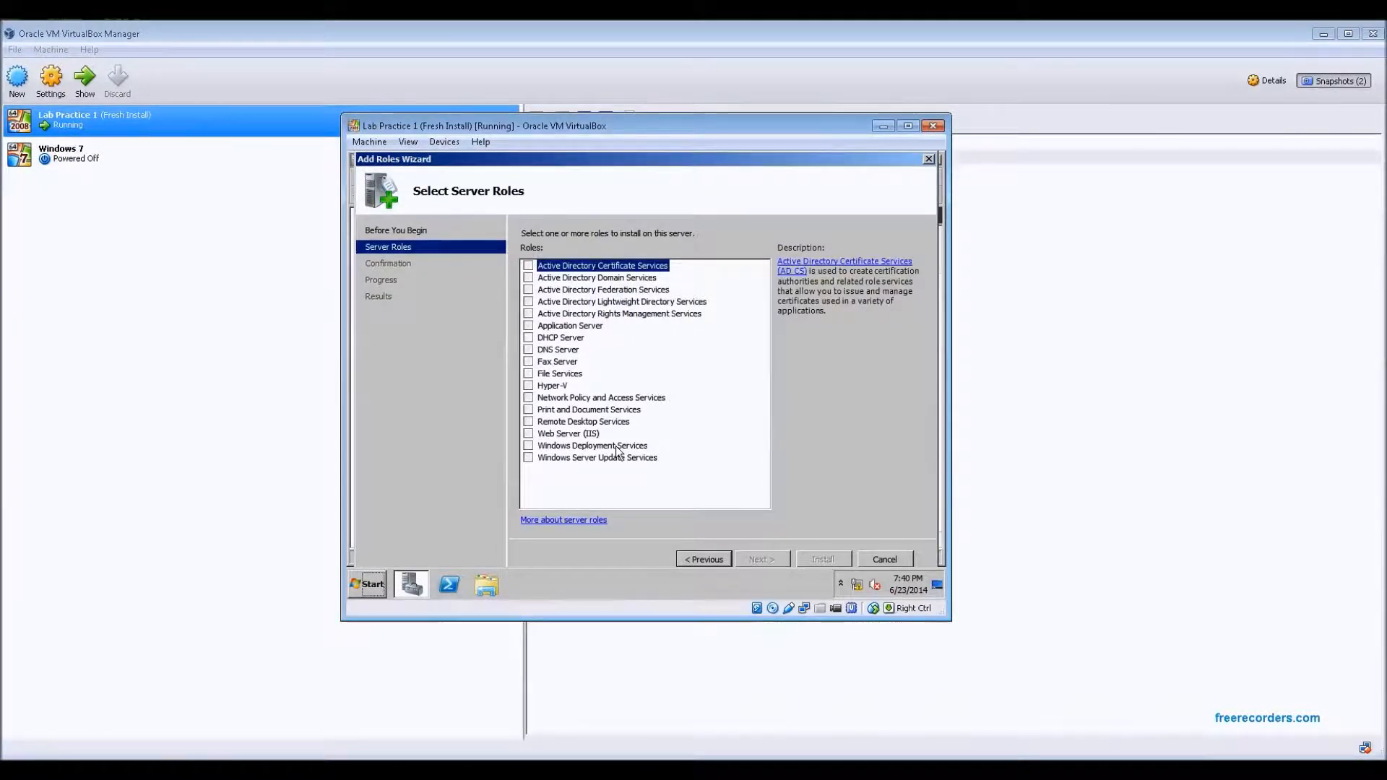
{"action": "left_click", "coordinate": [887, 556]}
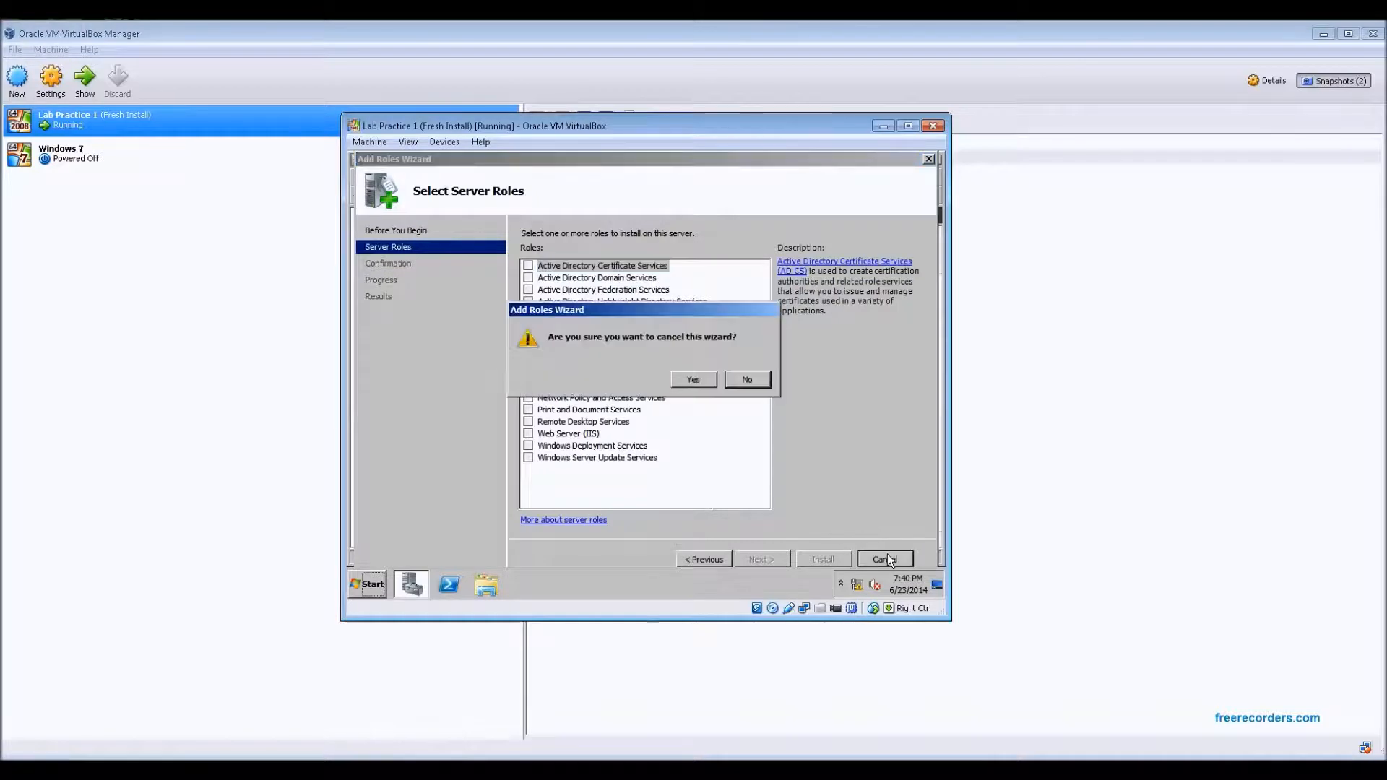
{"action": "left_click", "coordinate": [688, 380]}
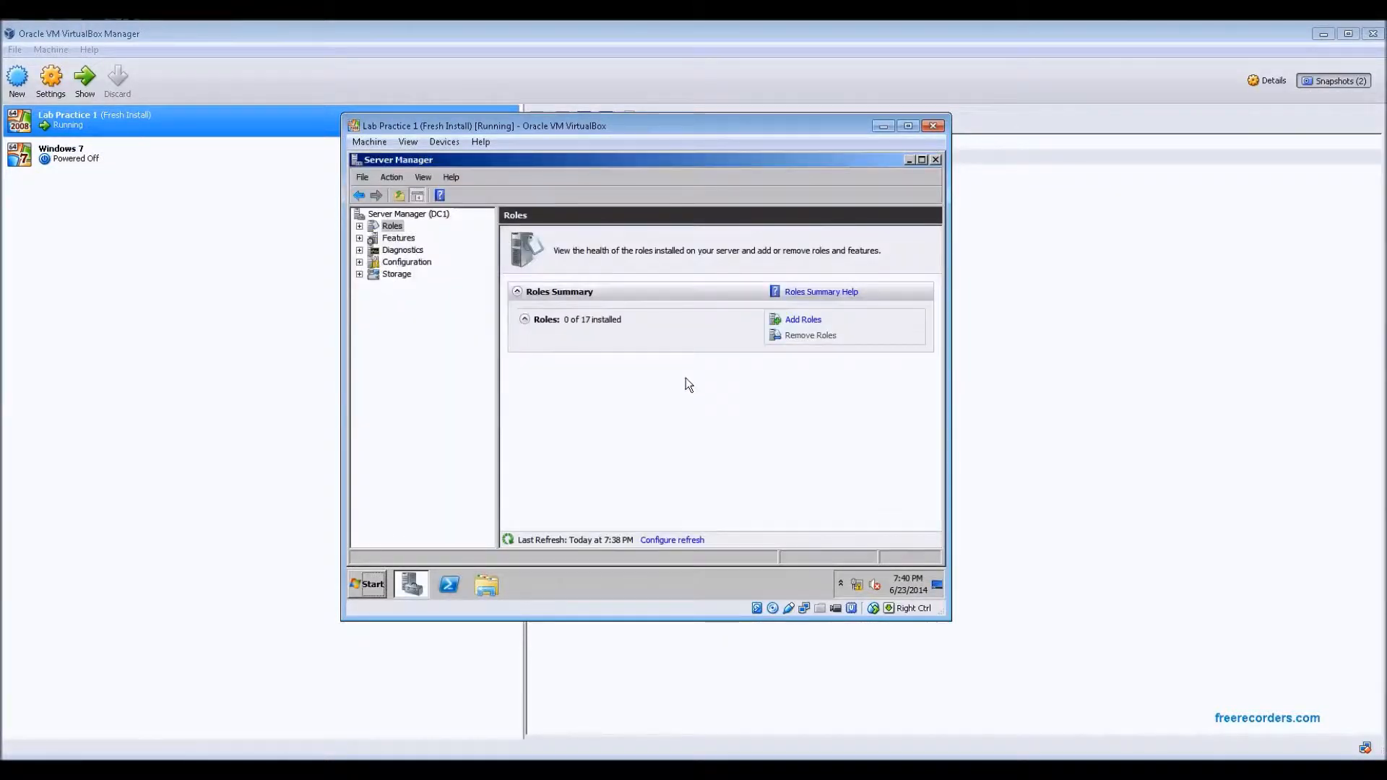
Open the Add Features Wizard, scroll through the available features, and cancel the wizard
{"action": "left_click", "coordinate": [408, 242]}
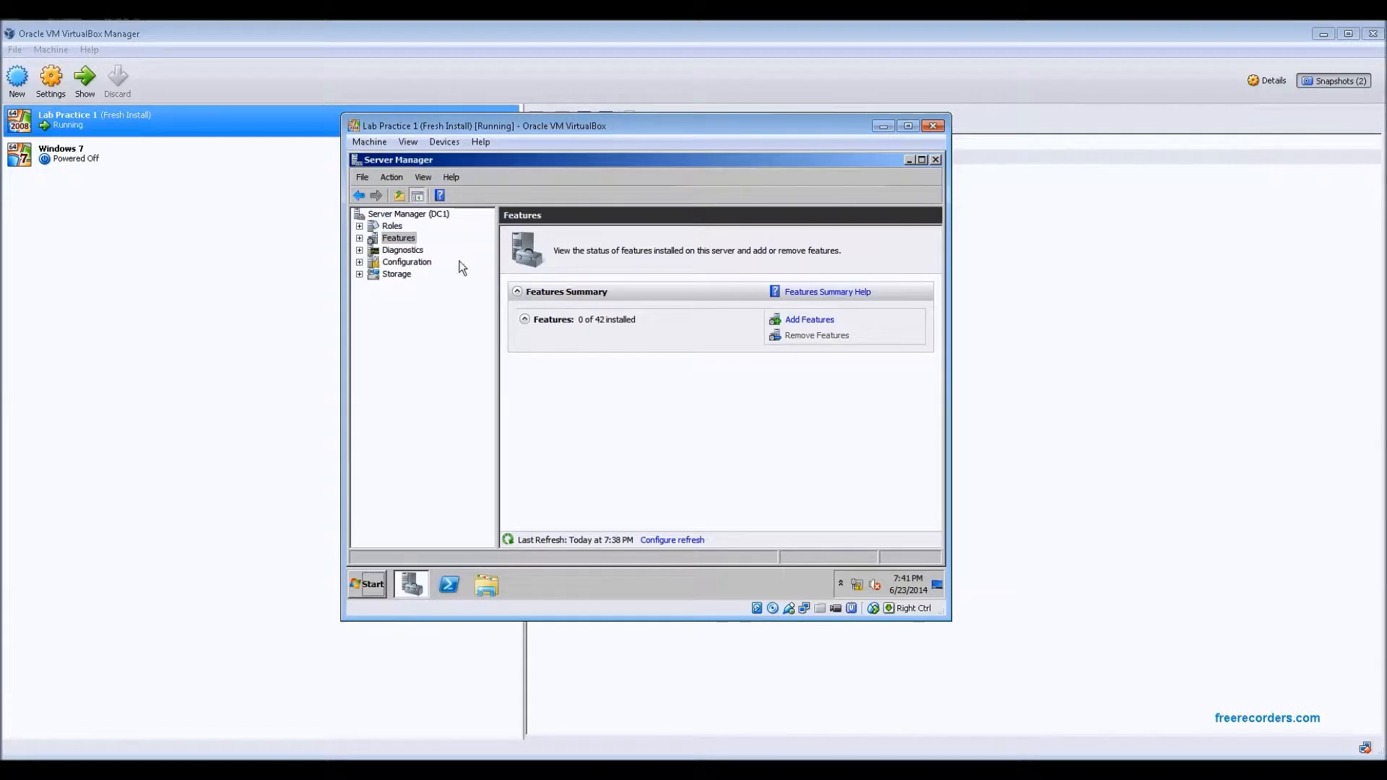
{"action": "left_click", "coordinate": [807, 320]}
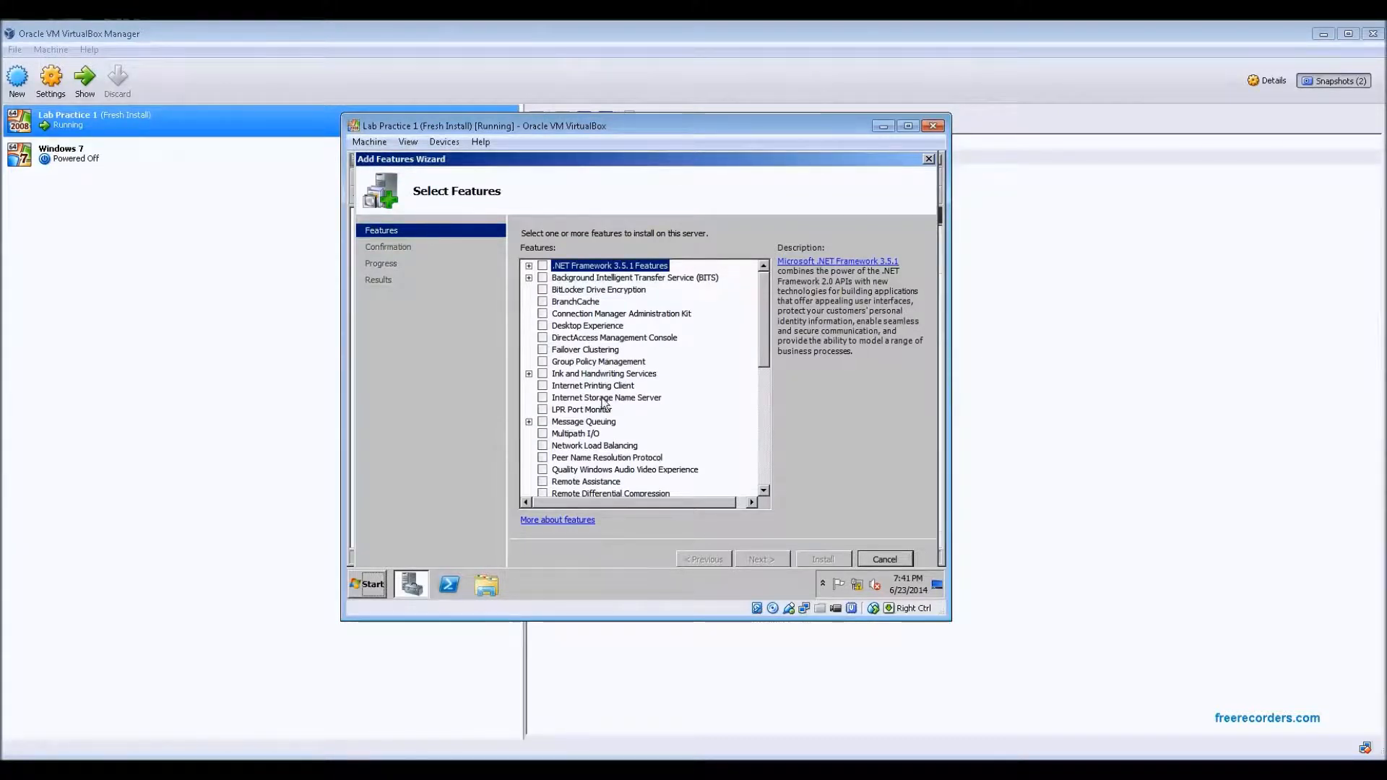
{"action": "scroll", "coordinate": [587, 474], "scroll_direction": "down", "scroll_amount": 1}
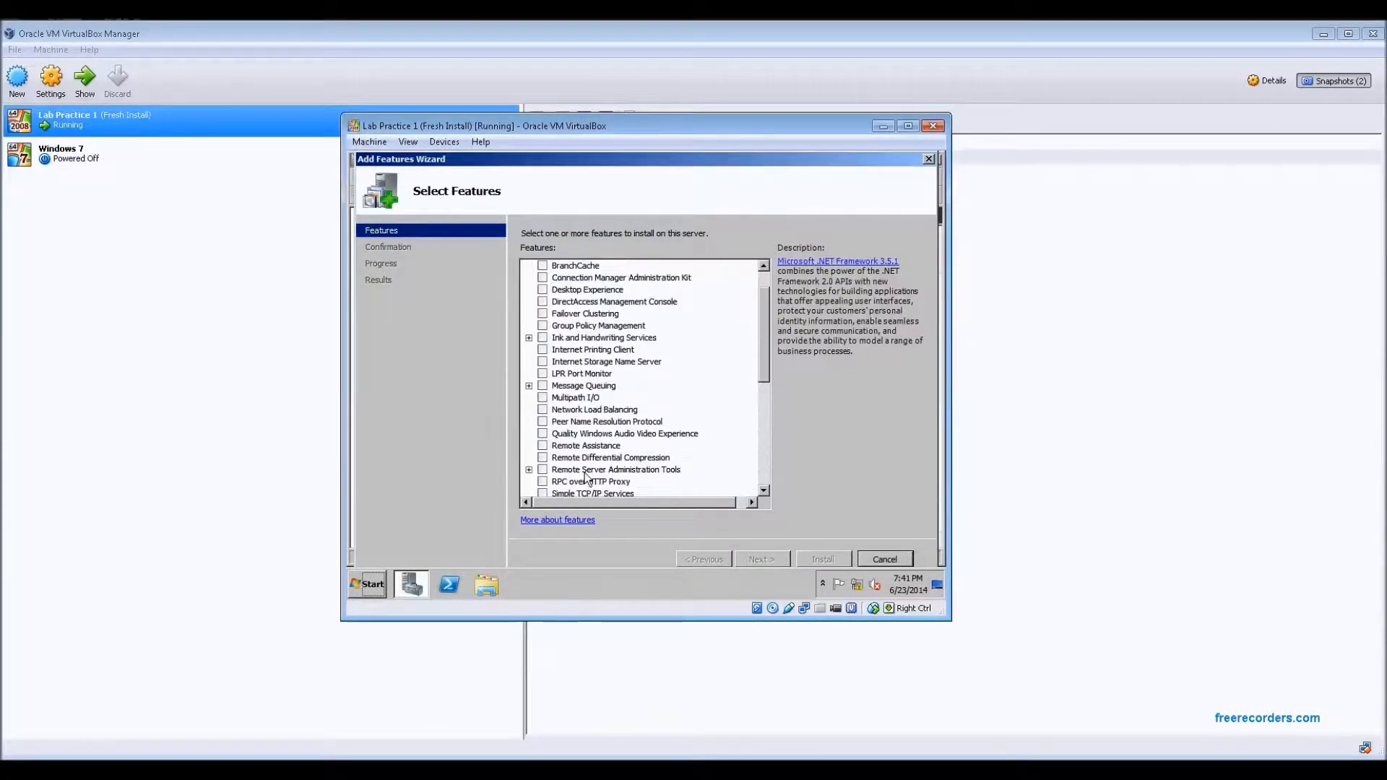
{"action": "scroll", "coordinate": [589, 477], "scroll_direction": "up", "scroll_amount": 1}
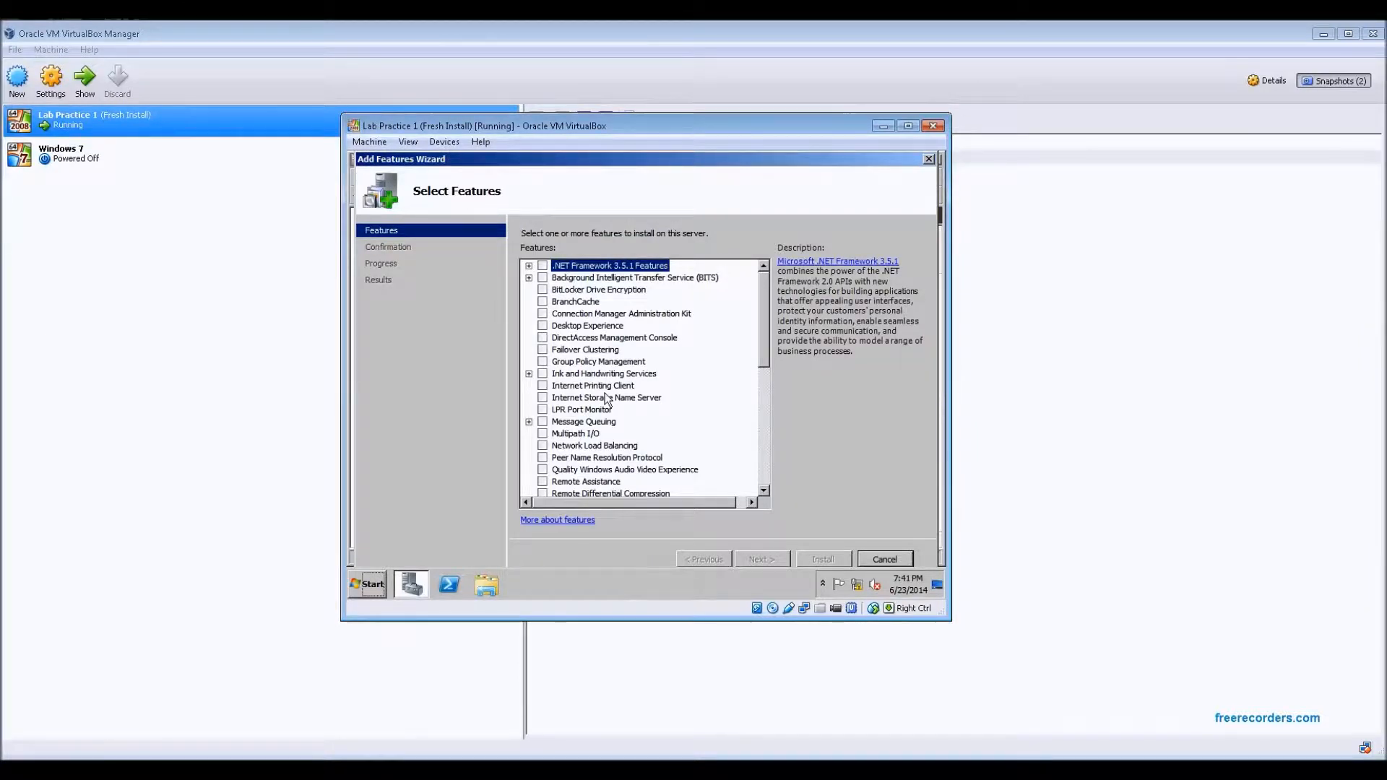
{"action": "scroll", "coordinate": [606, 398], "scroll_direction": "down", "scroll_amount": 3}
{"action": "scroll", "coordinate": [617, 396], "scroll_direction": "down", "scroll_amount": 1}
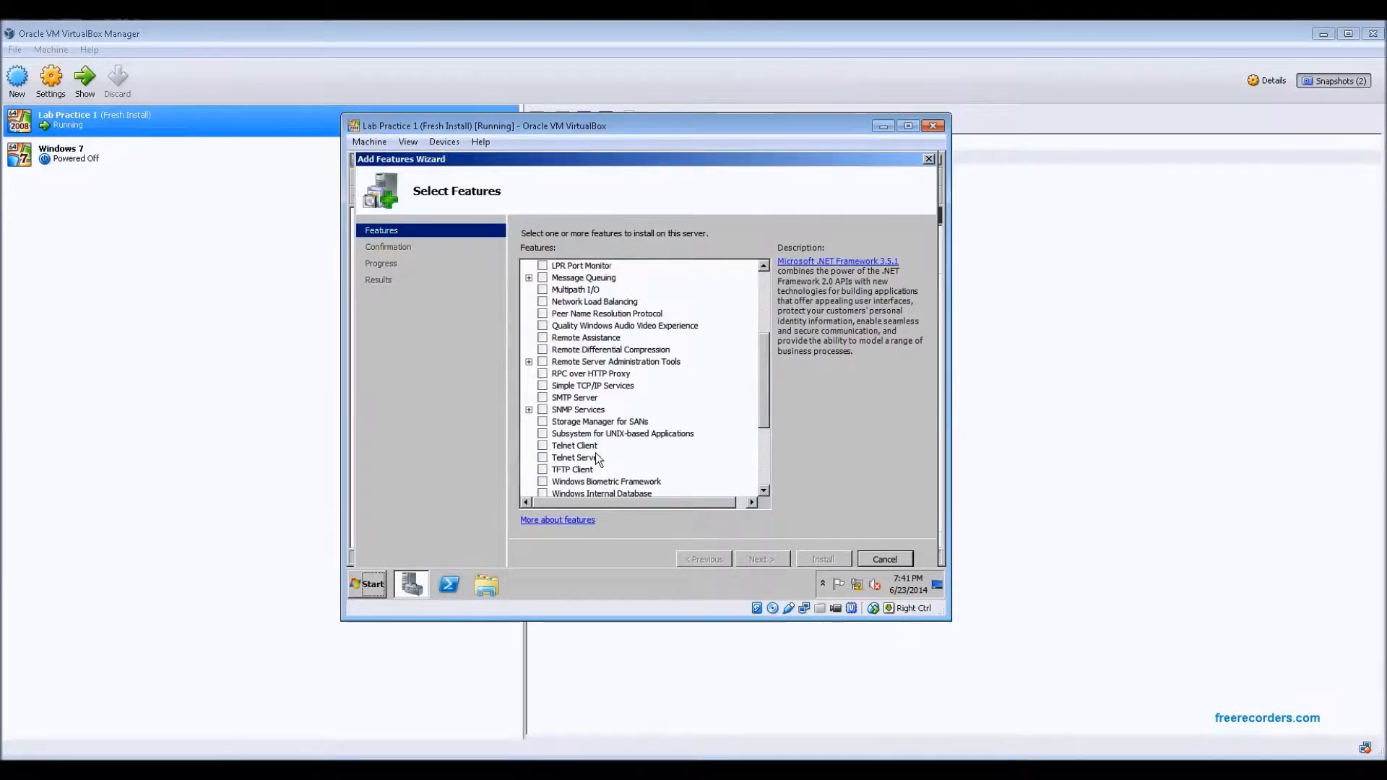
{"action": "scroll", "coordinate": [621, 452], "scroll_direction": "down", "scroll_amount": 4}
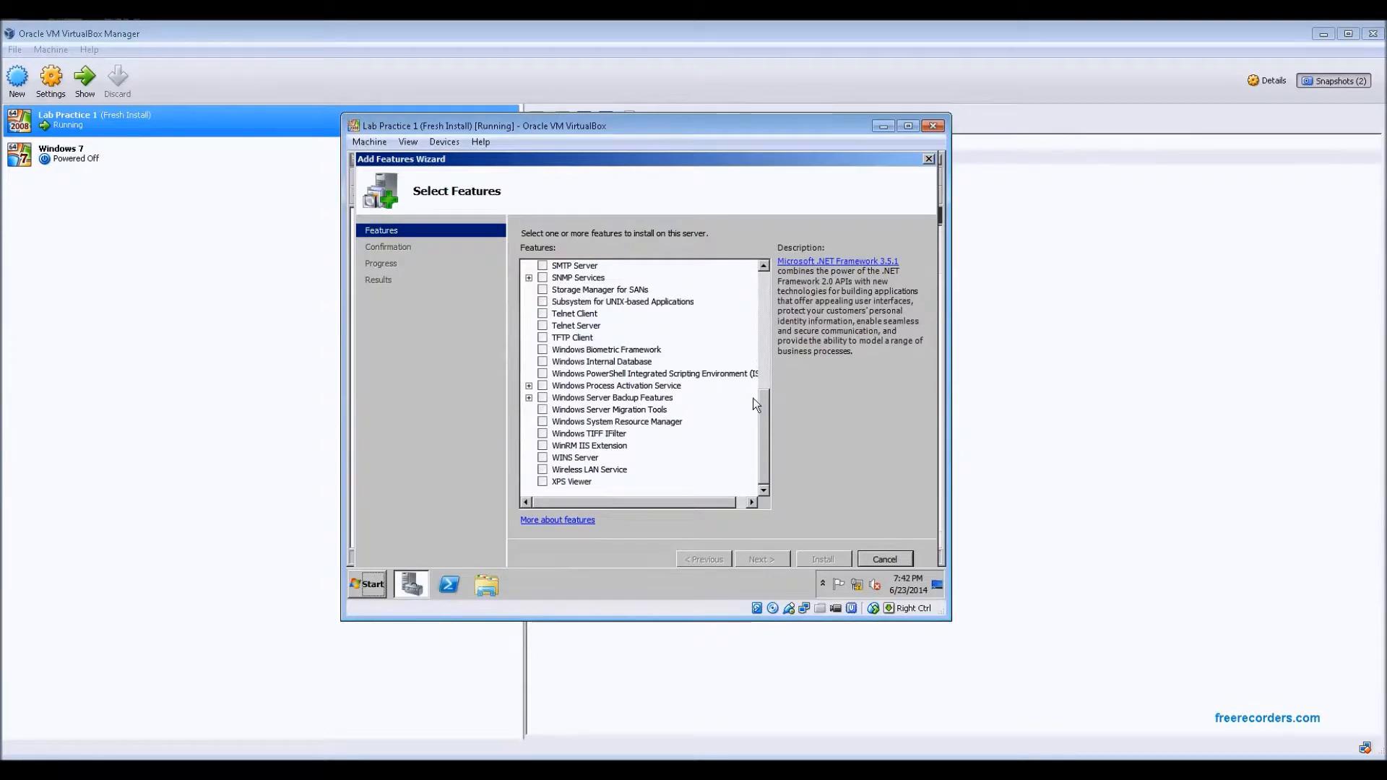
{"action": "left_click", "coordinate": [894, 559]}
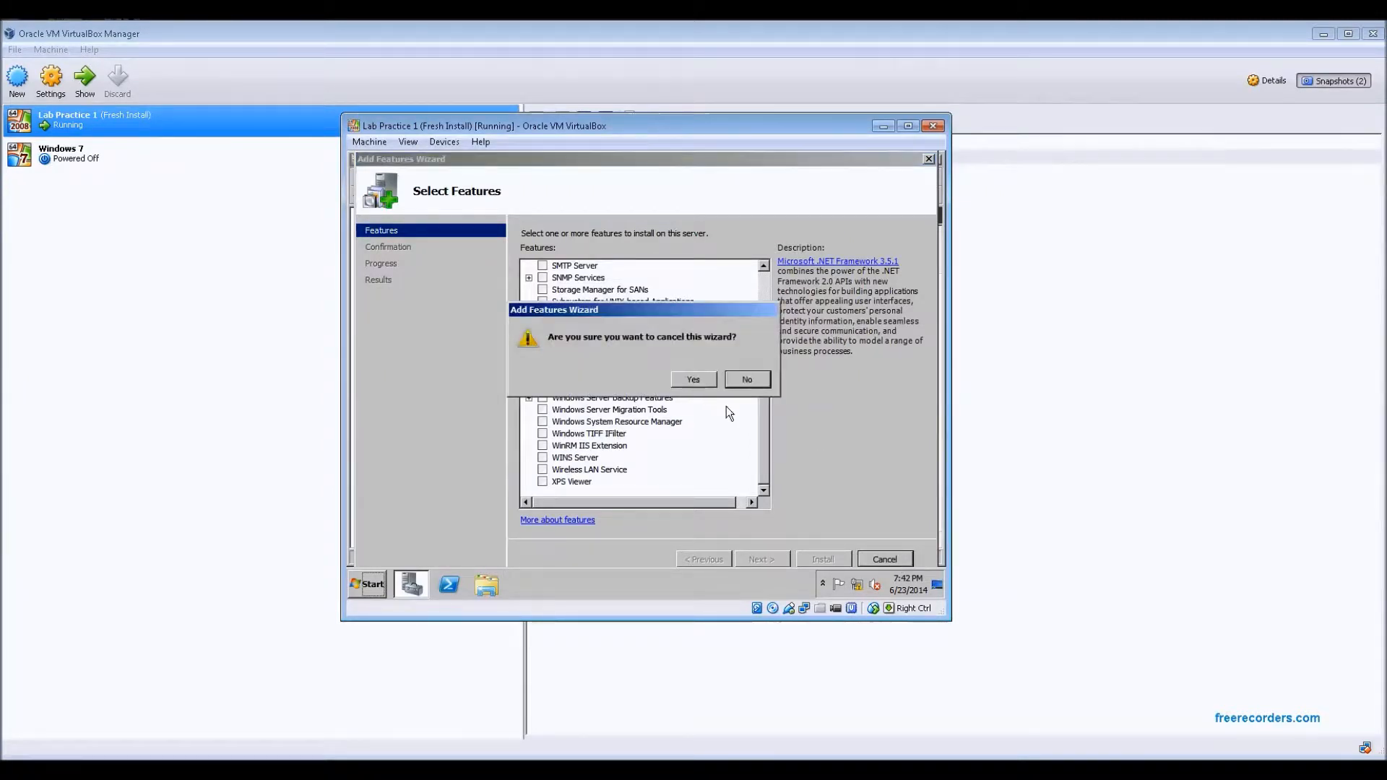
{"action": "left_click", "coordinate": [695, 380]}
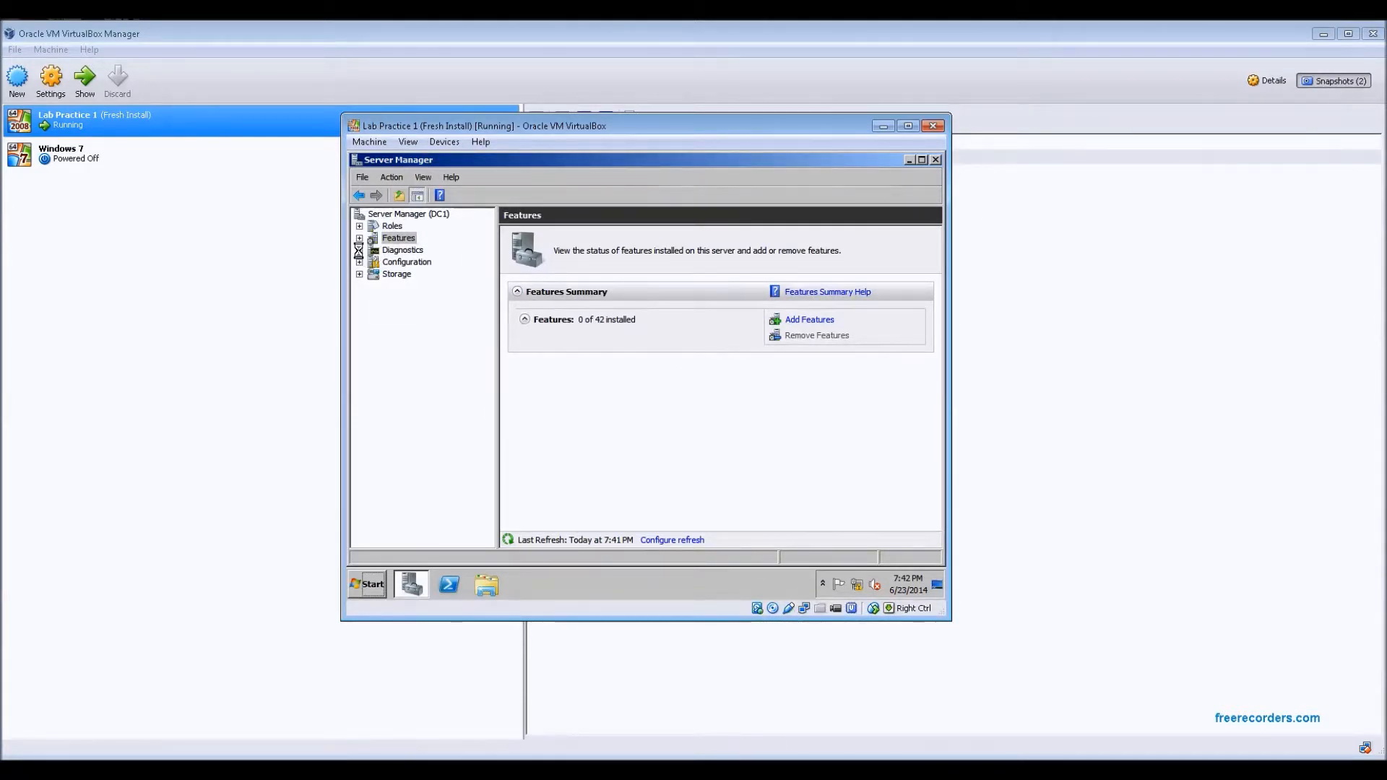
Expand Diagnostics and browse the Event Viewer's Windows Logs branch, then collapse Event Viewer
{"action": "left_click", "coordinate": [359, 249]}
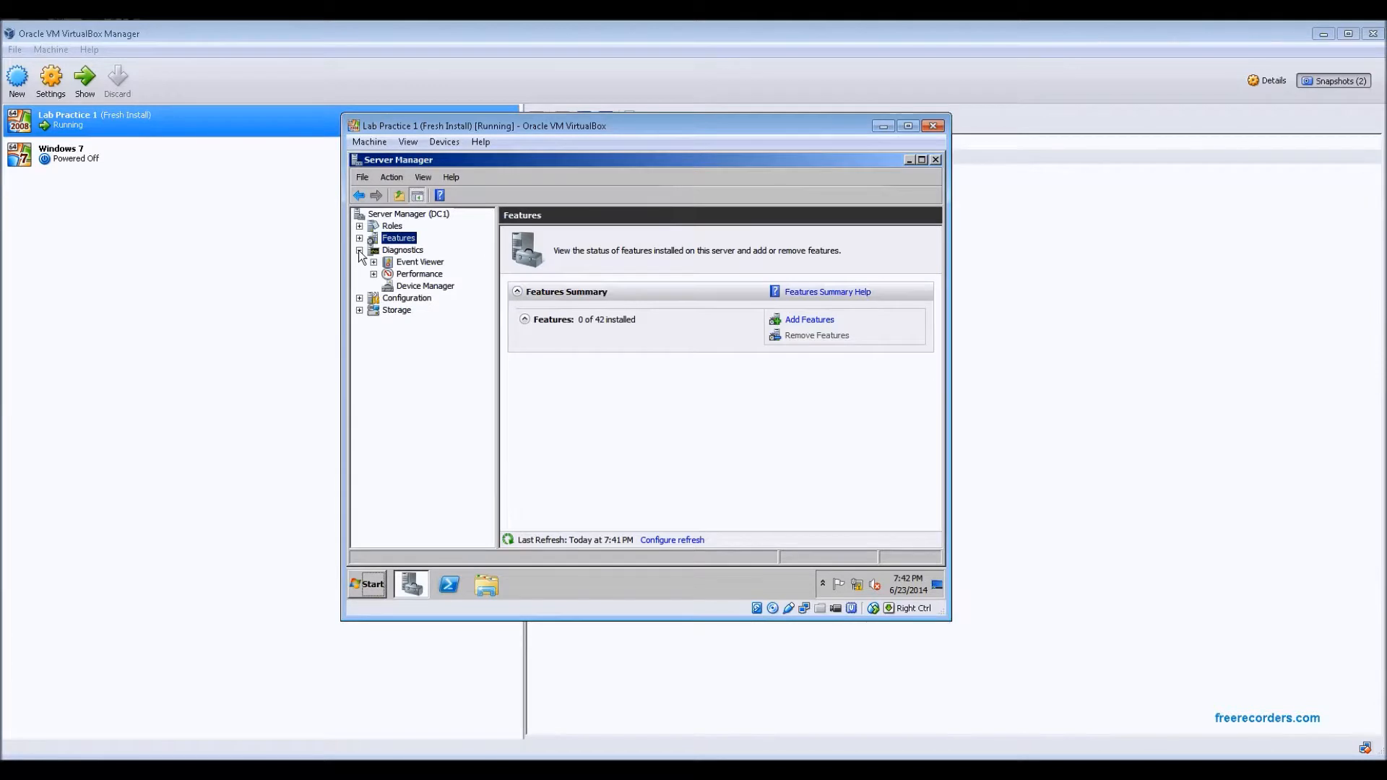
{"action": "left_click", "coordinate": [374, 262]}
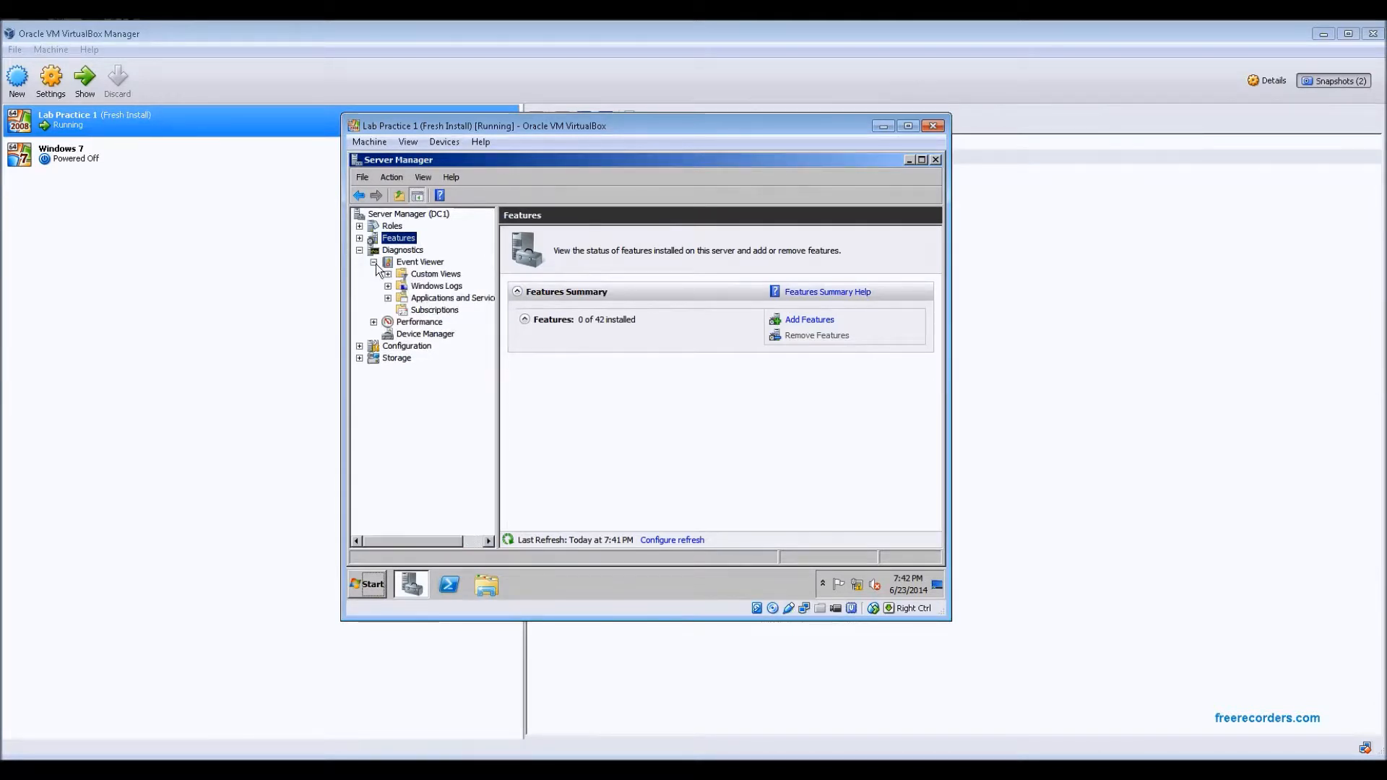
{"action": "left_click", "coordinate": [388, 286]}
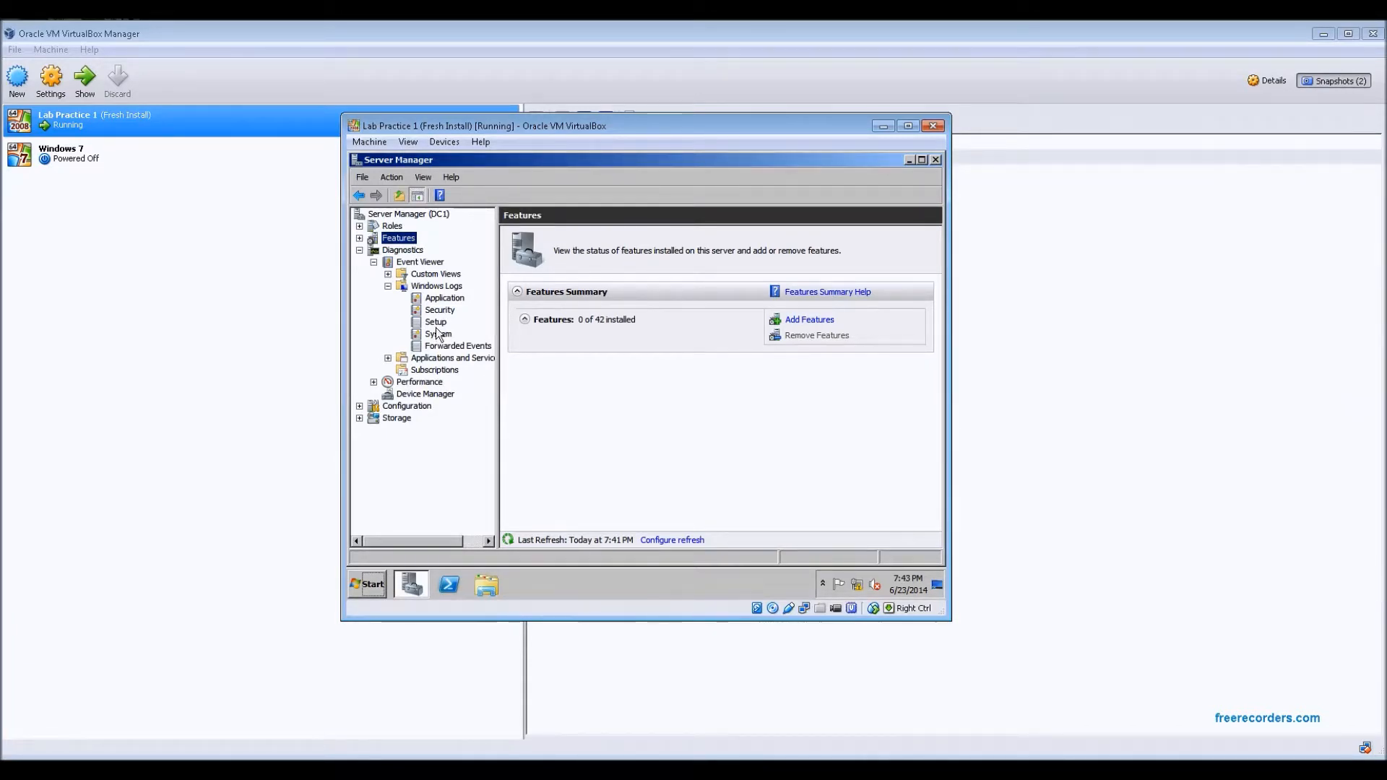
{"action": "left_click", "coordinate": [387, 286]}
{"action": "left_click", "coordinate": [374, 262]}
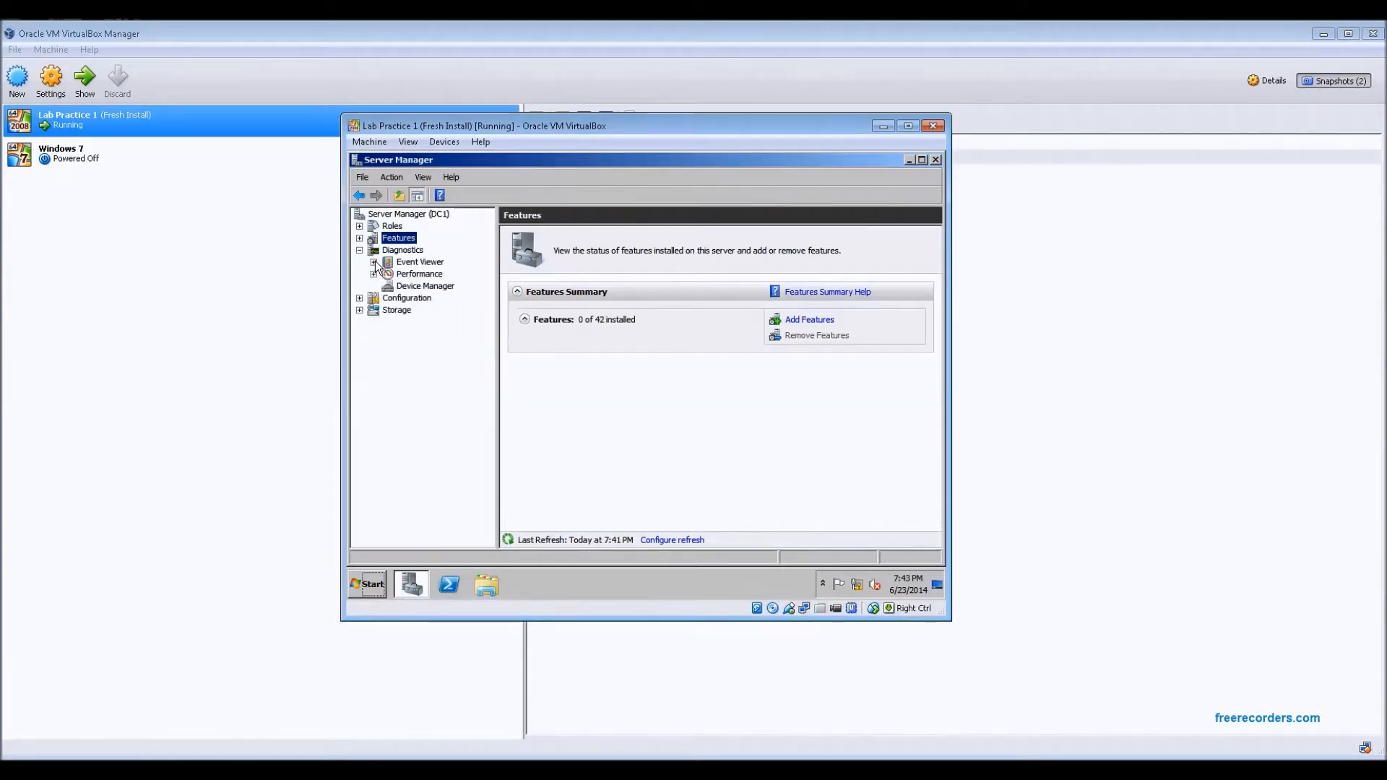
Open Performance Monitor under Performance > Monitoring Tools
{"action": "left_click", "coordinate": [373, 273]}
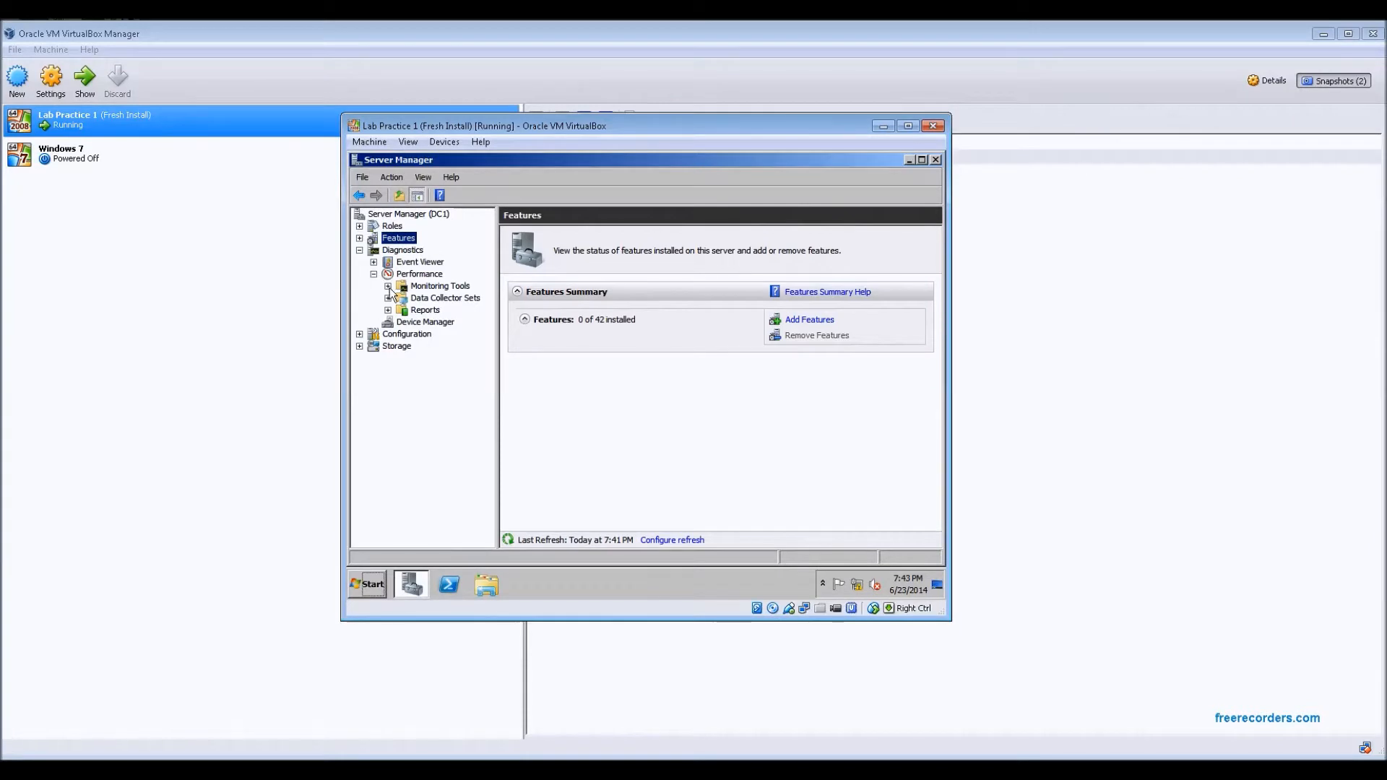
{"action": "left_click", "coordinate": [388, 287]}
{"action": "left_click", "coordinate": [434, 299]}
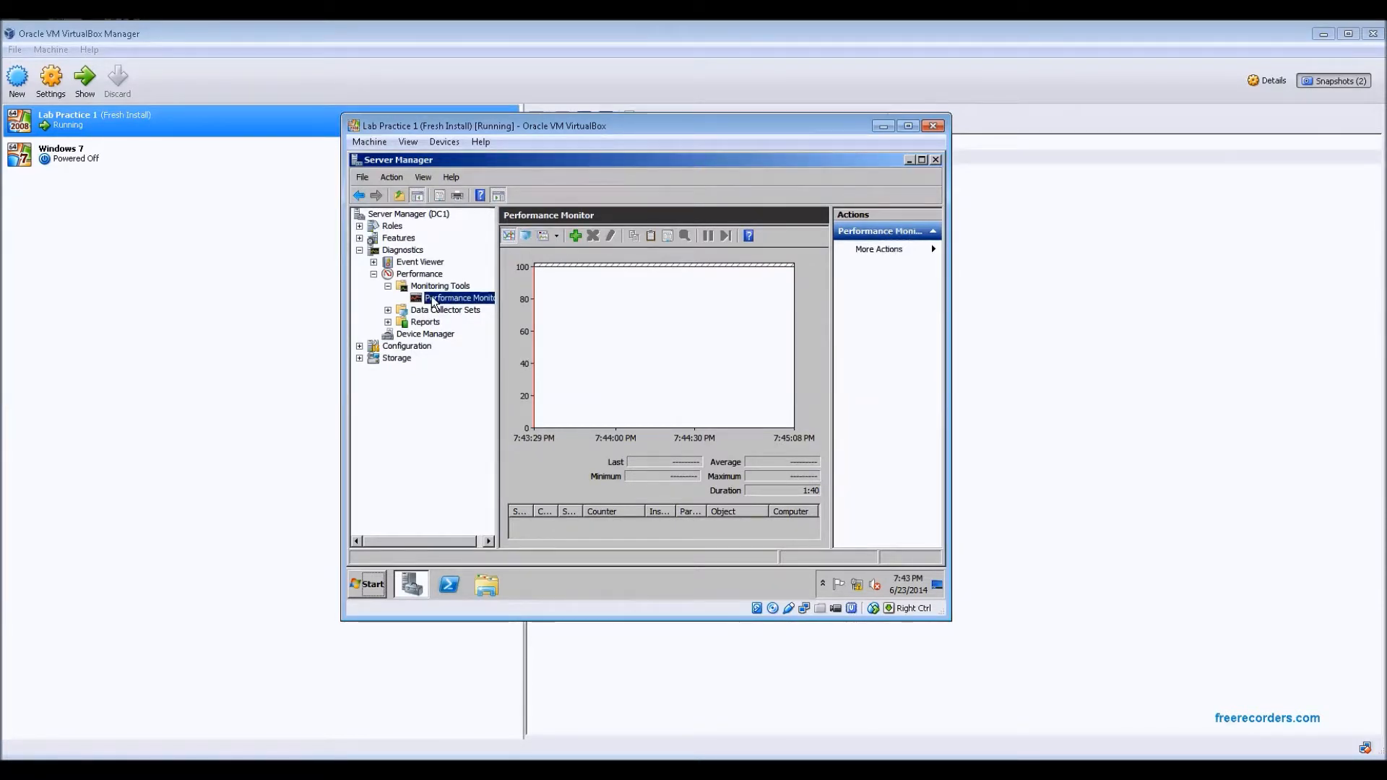
Collapse Diagnostics, expand Configuration, and open the Services list
{"action": "left_click", "coordinate": [360, 251]}
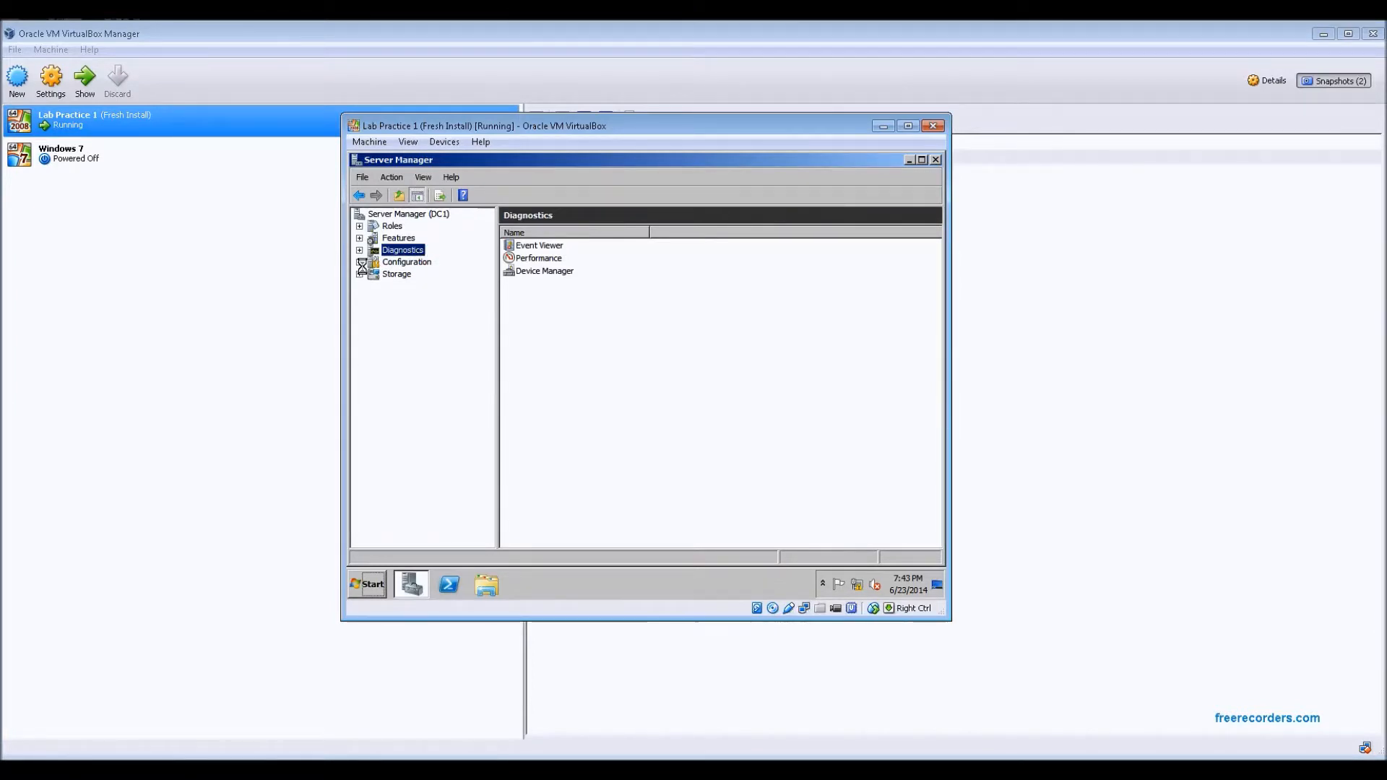
{"action": "left_click", "coordinate": [360, 262]}
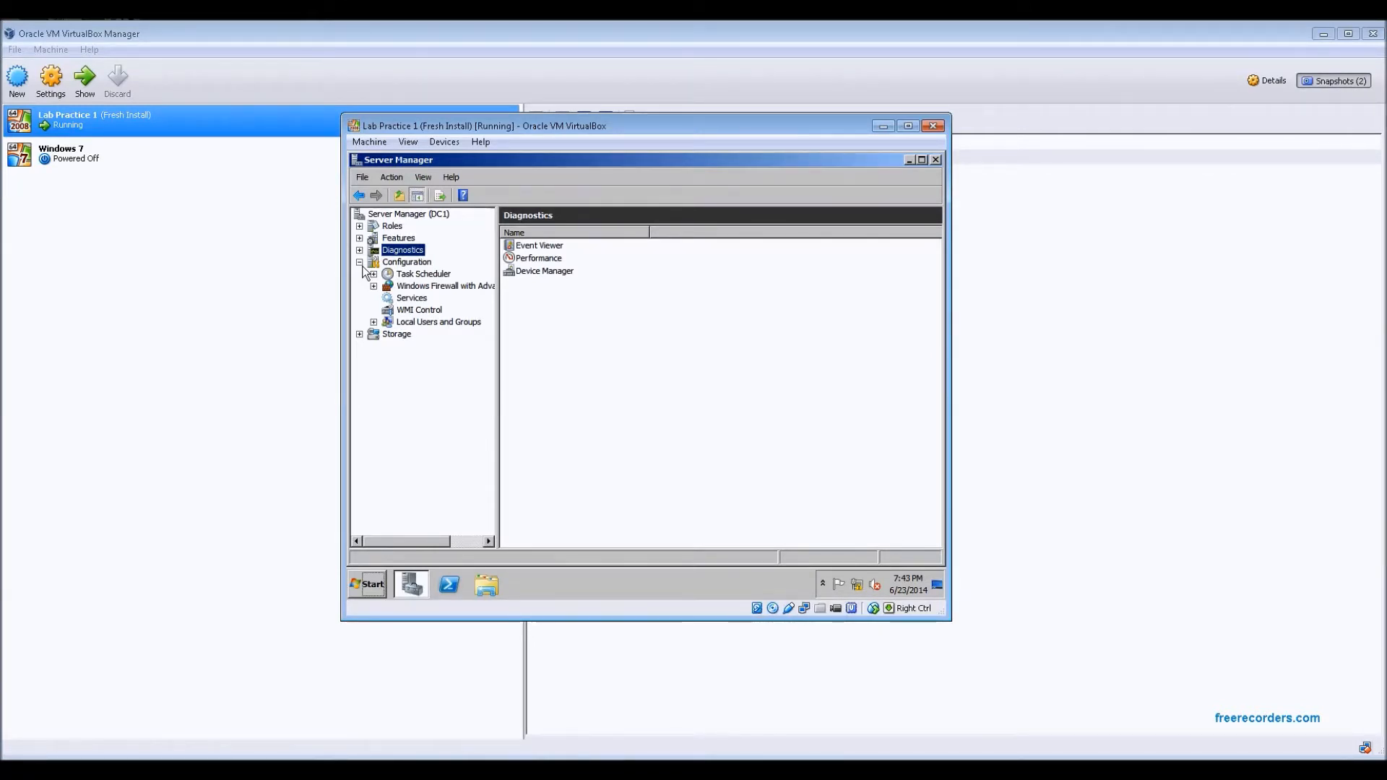
{"action": "left_click", "coordinate": [417, 299]}
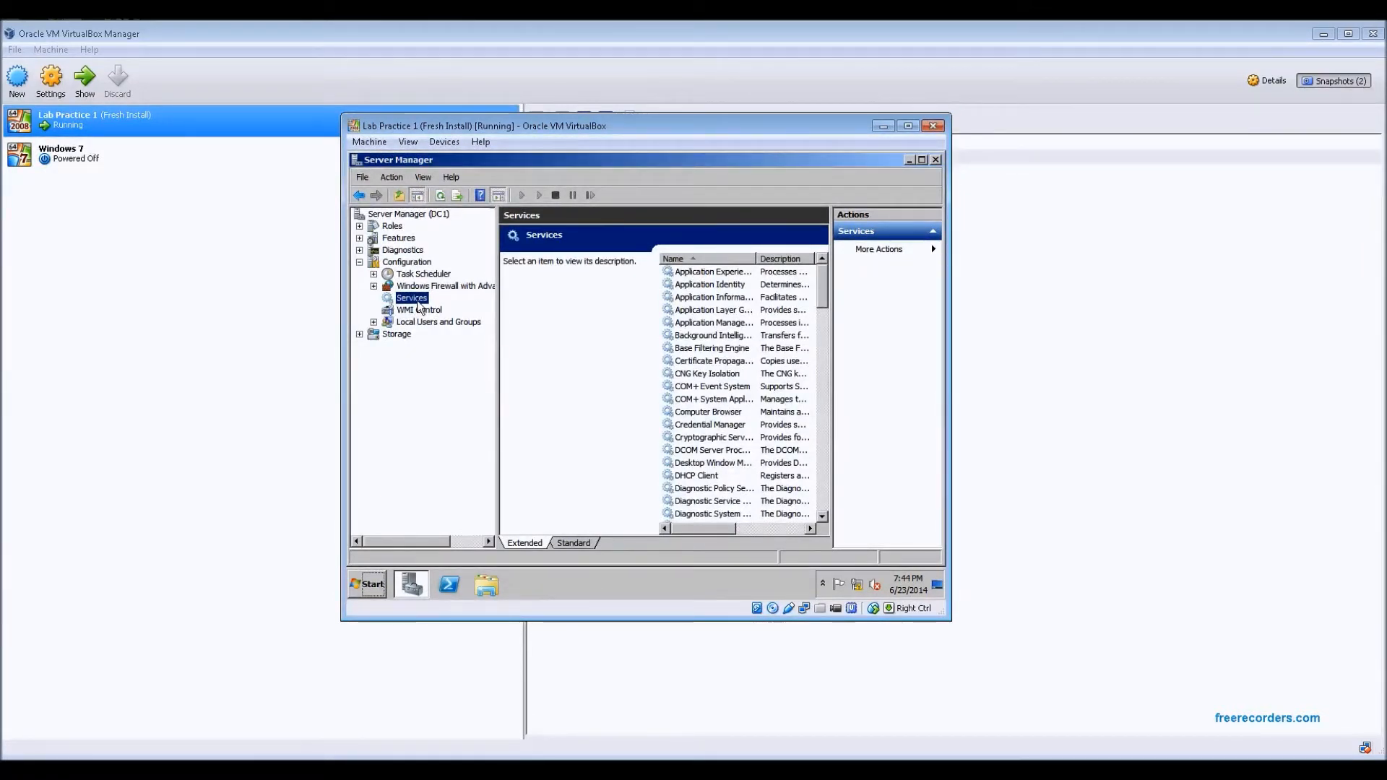
Expand Local Users and Groups and browse the Users list, selecting Administrator, then the Groups list
{"action": "left_click", "coordinate": [374, 322]}
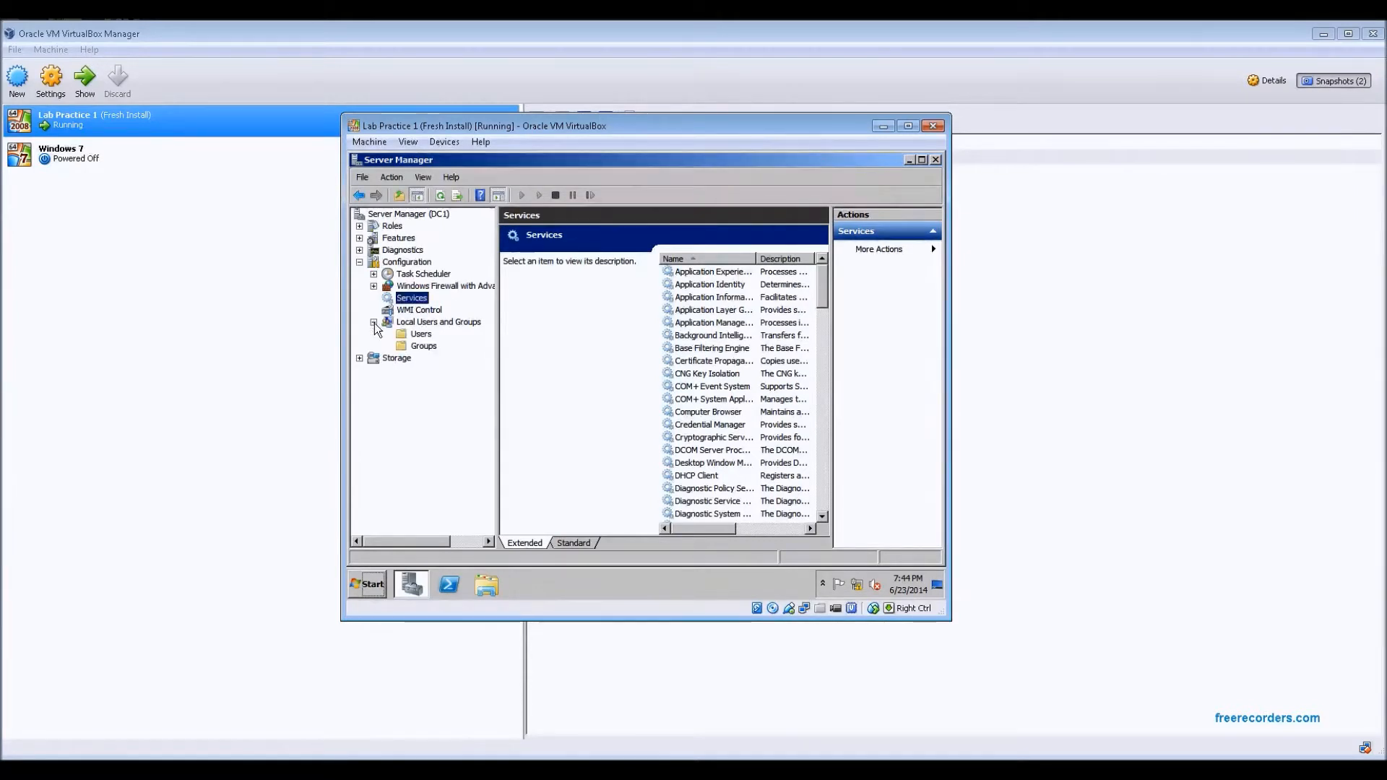
{"action": "left_click", "coordinate": [421, 334]}
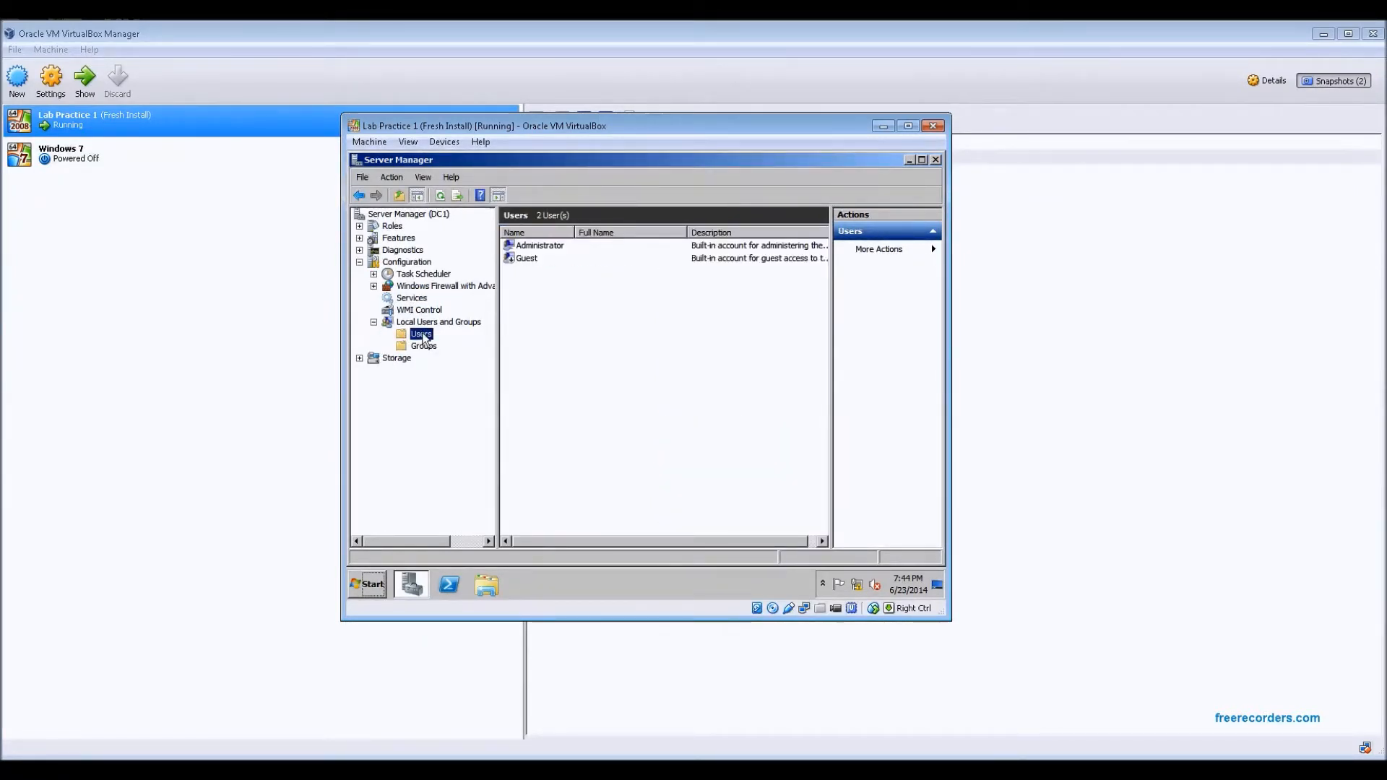
{"action": "left_click", "coordinate": [550, 249]}
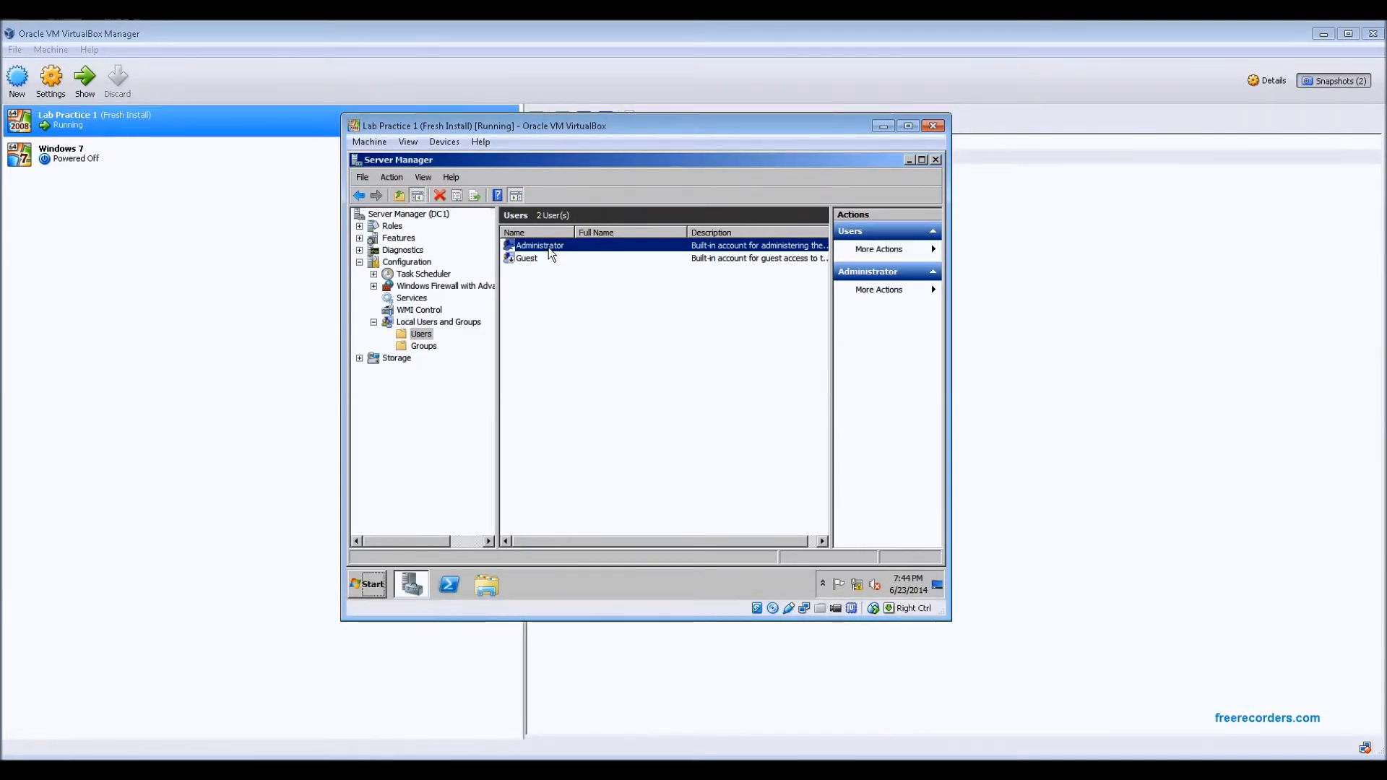
{"action": "left_click", "coordinate": [424, 347]}
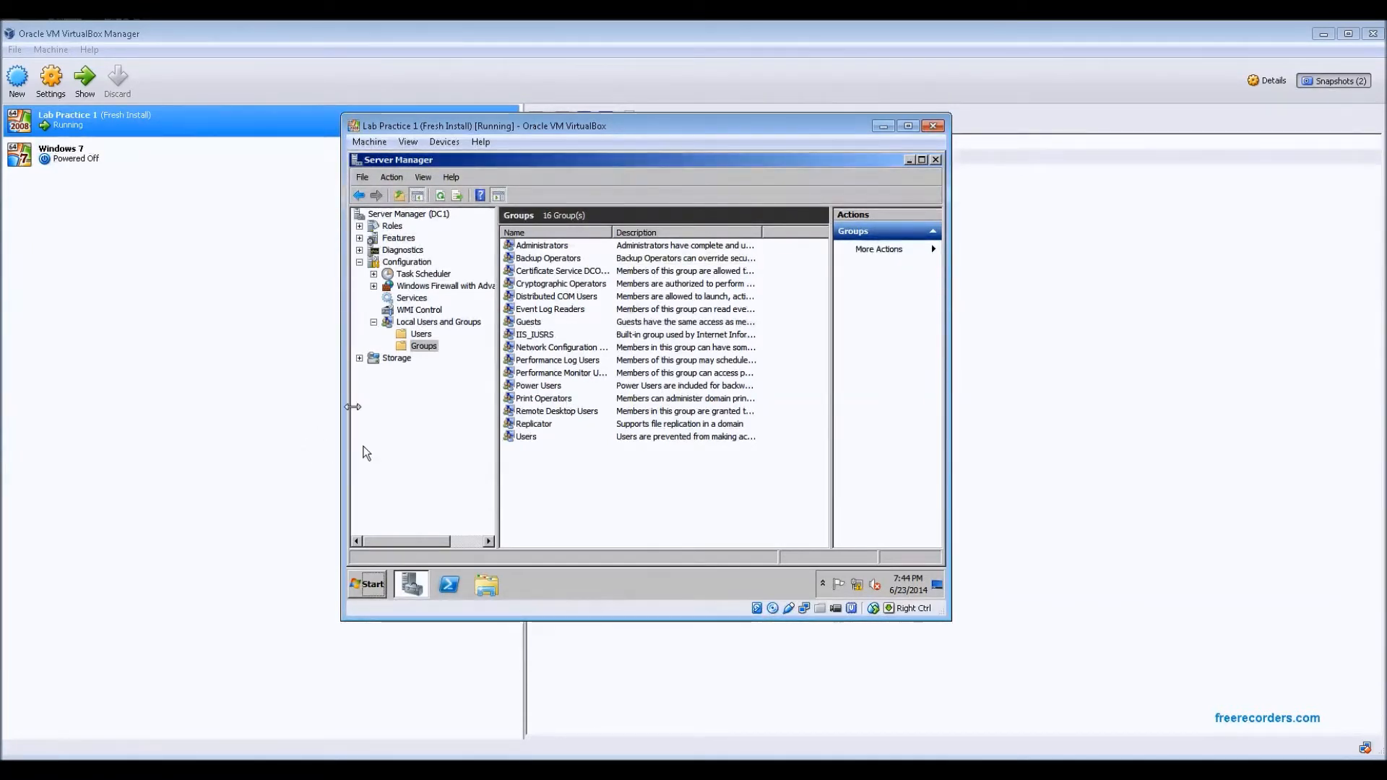
Expand Storage and view Disk Management, then Windows Server Backup
{"action": "left_click", "coordinate": [359, 359]}
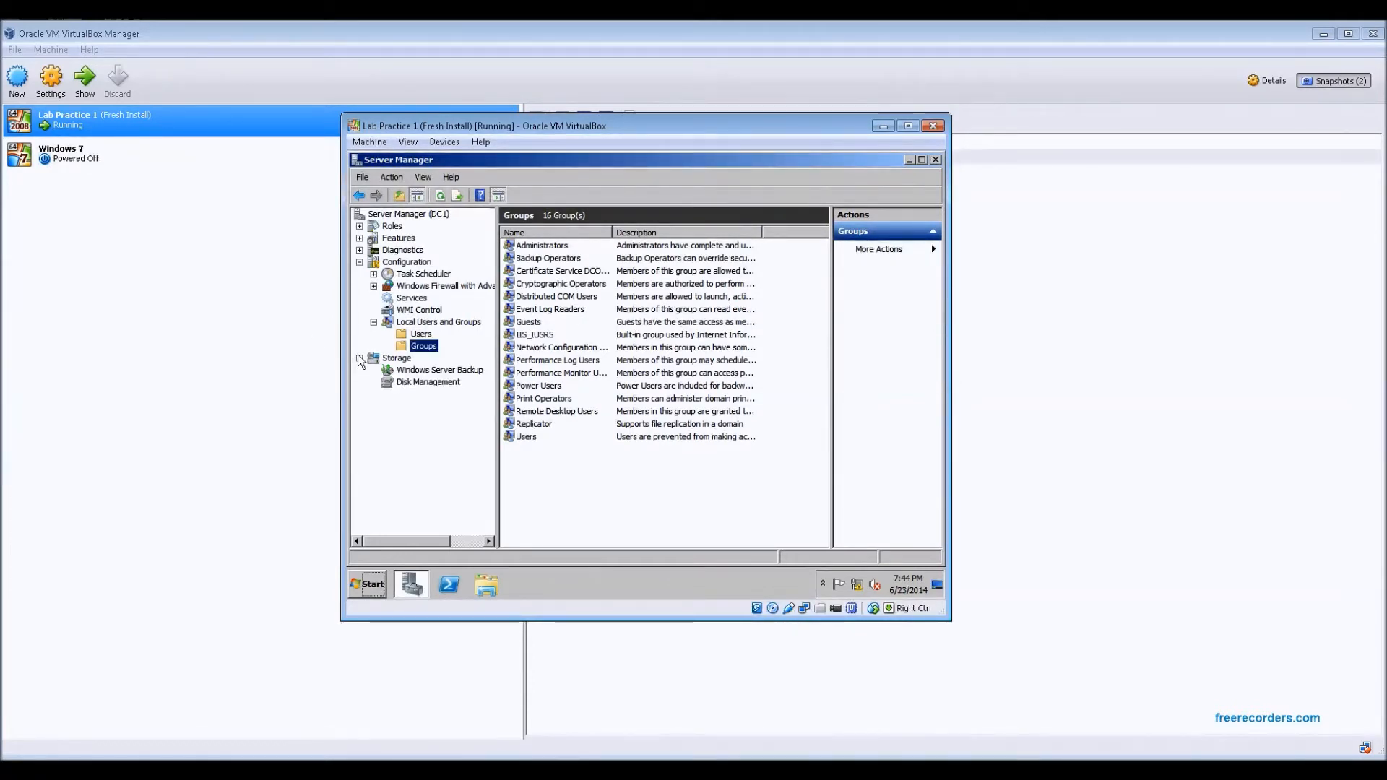
{"action": "left_click", "coordinate": [434, 383]}
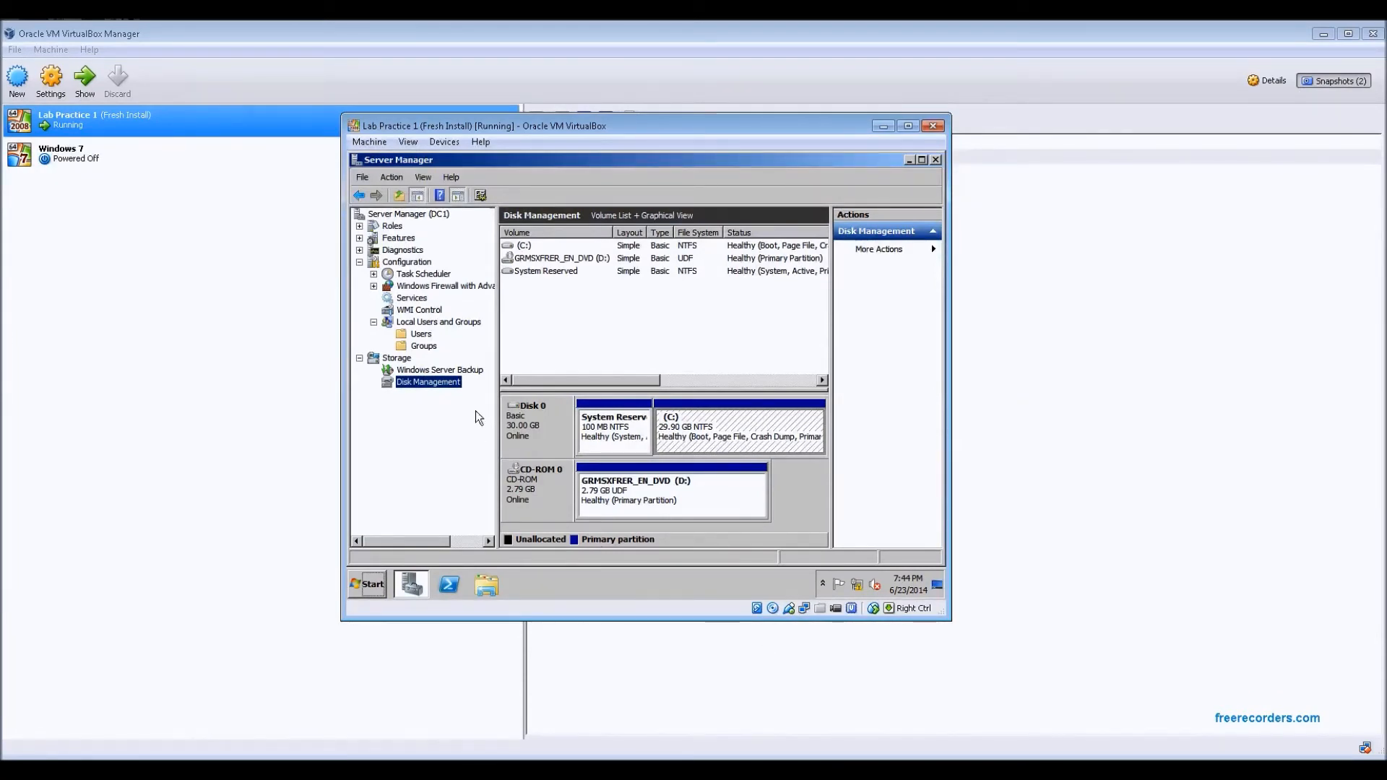
{"action": "left_click", "coordinate": [444, 370]}
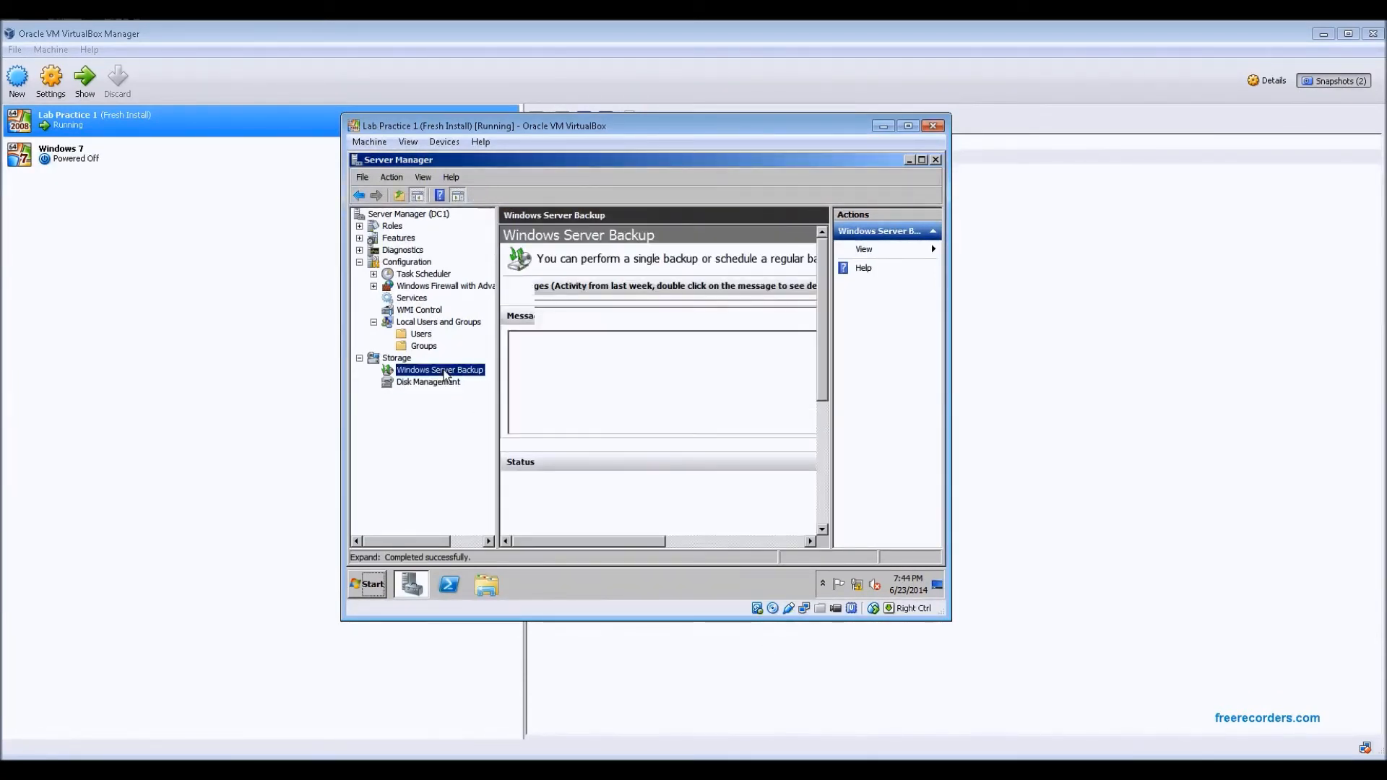